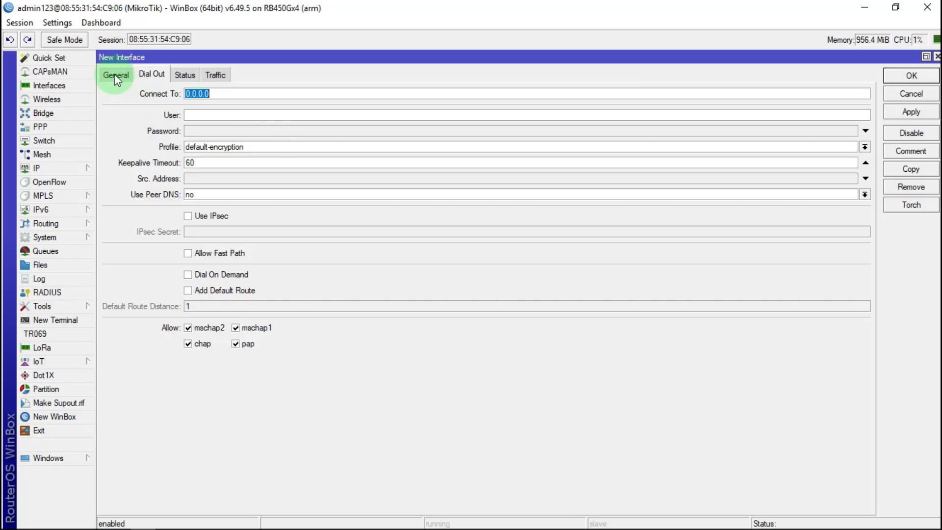
Name the new L2TP Client interface "vpn youtube" in place of its default name
{"action": "left_click", "coordinate": [222, 94]}
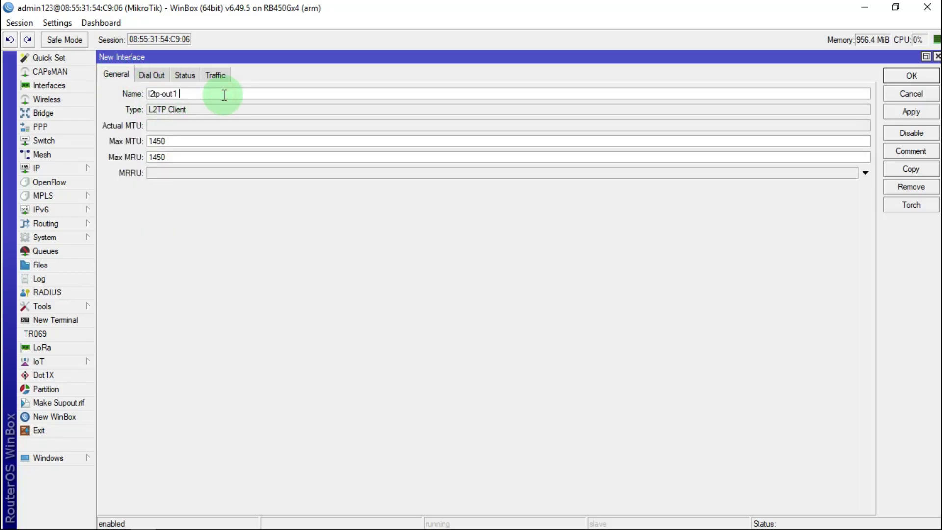
{"action": "type", "text": "vpn youtube"}
{"action": "left_click", "coordinate": [179, 96]}
{"action": "key", "text": "BackSpace"}
{"action": "key", "text": "BackSpace"}
{"action": "key", "text": "BackSpace"}
{"action": "key", "text": "BackSpace"}
{"action": "key", "text": "BackSpace"}
{"action": "key", "text": "BackSpace"}
{"action": "key", "text": "BackSpace"}
{"action": "key", "text": "BackSpace"}
{"action": "key", "text": "BackSpace"}
{"action": "key", "text": "BackSpace"}
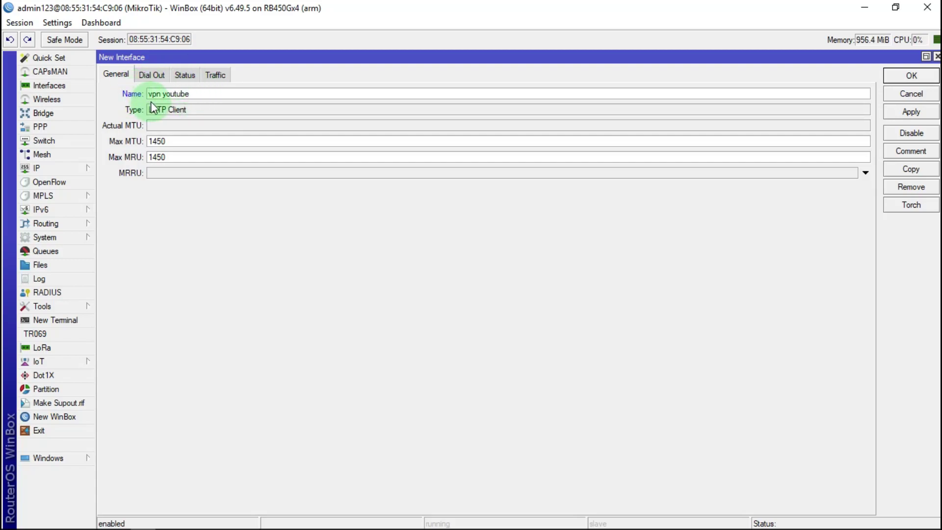
Copy the server IP 174.138.26.151 from the vpn tutorial note in Notepad and set it as the L2TP client's Connect To address
{"action": "left_click", "coordinate": [151, 75]}
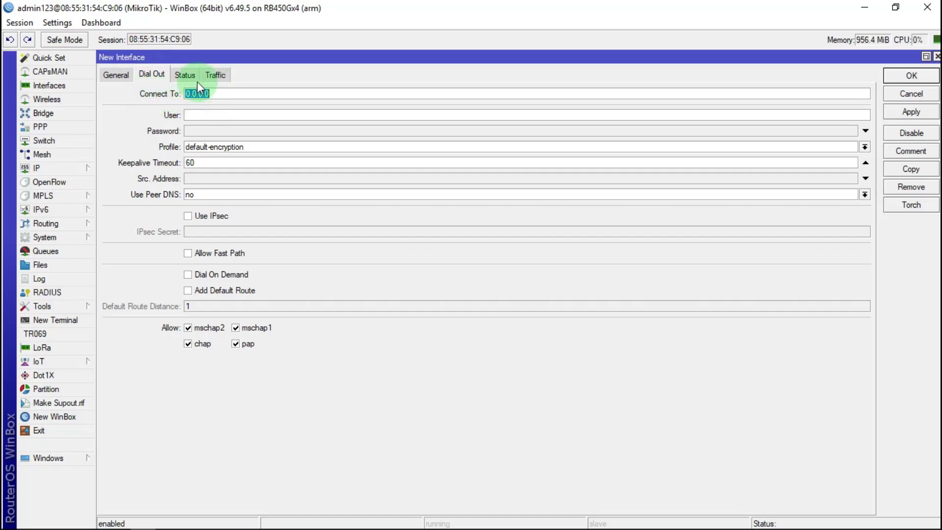
{"action": "mouse_move", "coordinate": [157, 524]}
{"action": "left_click", "coordinate": [217, 523]}
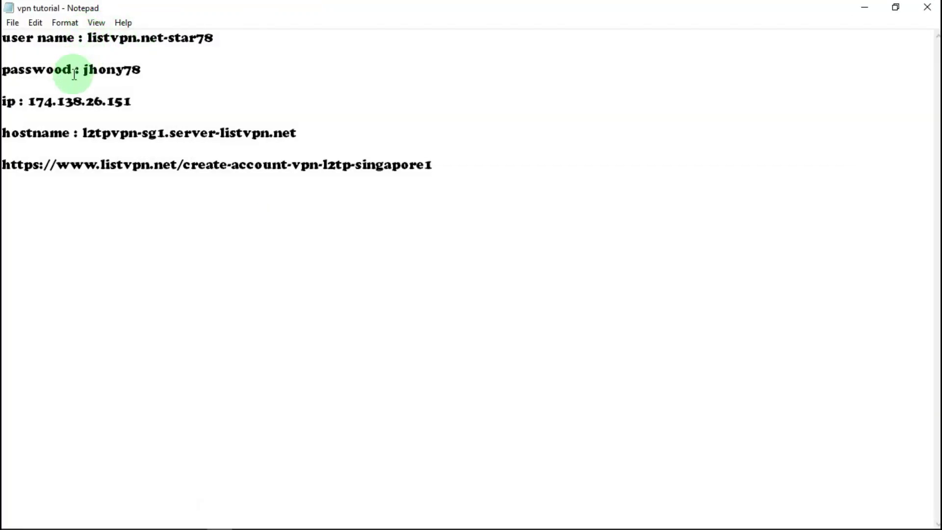
{"action": "left_click_drag", "start_coordinate": [29, 104], "coordinate": [162, 109]}
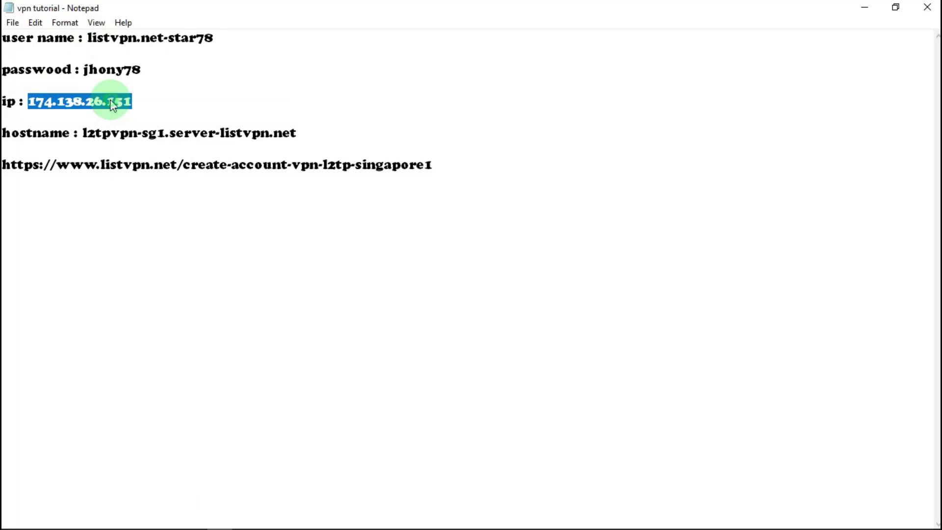
{"action": "right_click", "coordinate": [112, 101]}
{"action": "left_click", "coordinate": [149, 145]}
{"action": "left_click", "coordinate": [863, 8]}
{"action": "left_click", "coordinate": [176, 96]}
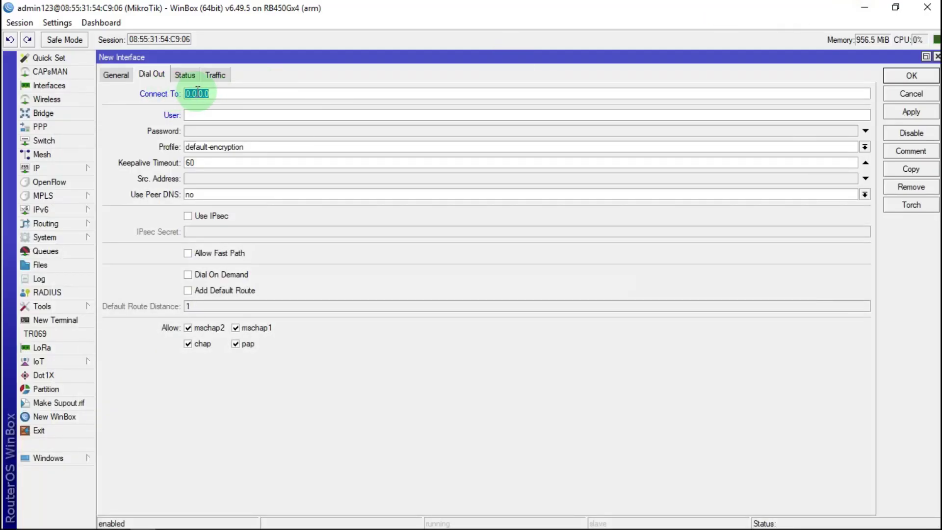
{"action": "right_click", "coordinate": [197, 92]}
{"action": "left_click", "coordinate": [239, 129]}
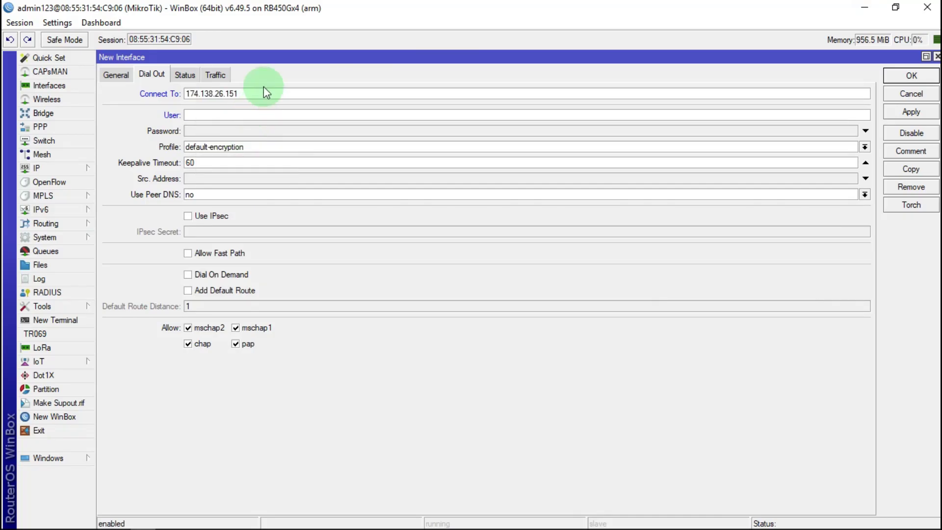
Copy the VPN account's user name from the Notepad note into the L2TP client's User field
{"action": "left_click", "coordinate": [214, 117]}
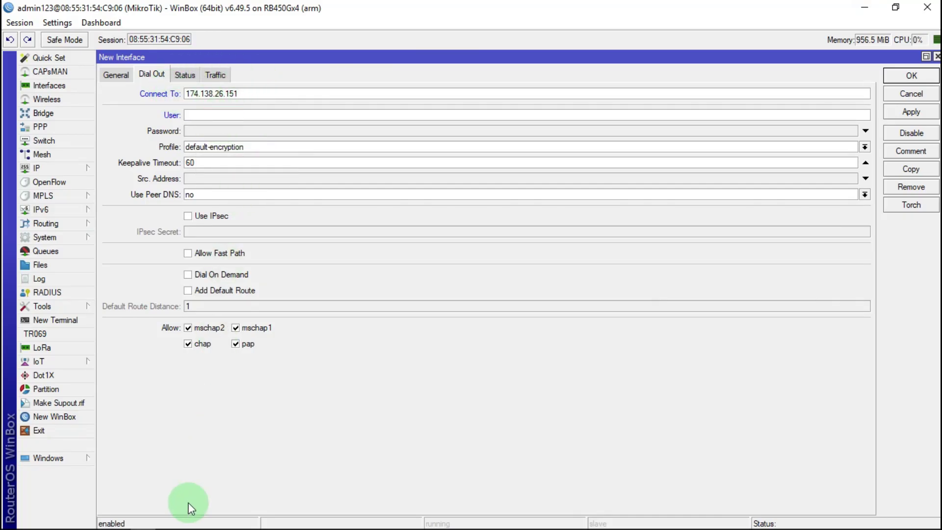
{"action": "left_click", "coordinate": [220, 520]}
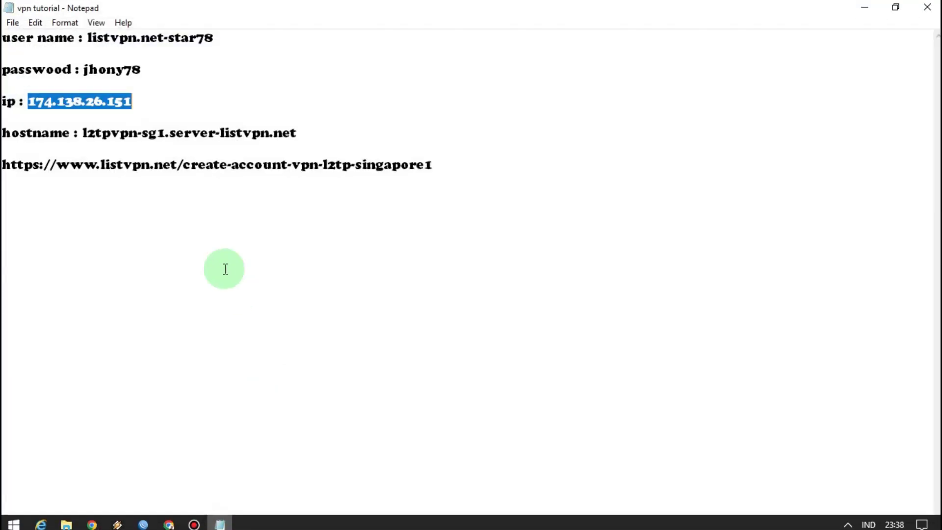
{"action": "left_click_drag", "start_coordinate": [87, 38], "coordinate": [326, 37]}
{"action": "right_click", "coordinate": [152, 36]}
{"action": "left_click", "coordinate": [208, 81]}
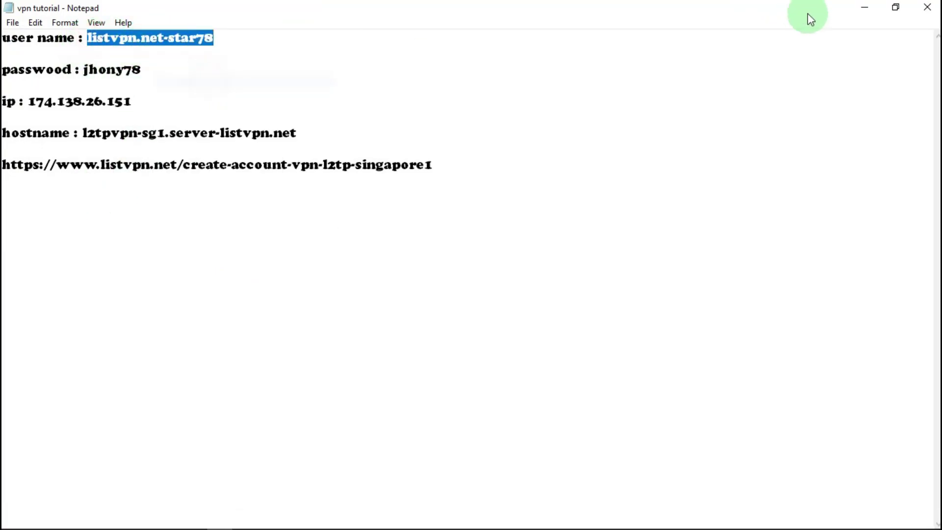
{"action": "left_click", "coordinate": [870, 7]}
{"action": "left_click", "coordinate": [204, 115]}
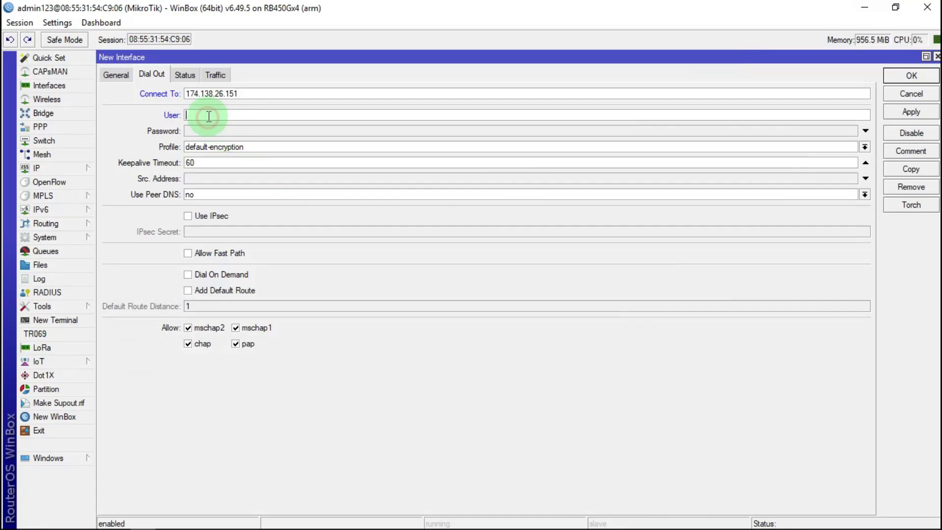
{"action": "right_click", "coordinate": [207, 115]}
{"action": "left_click", "coordinate": [275, 154]}
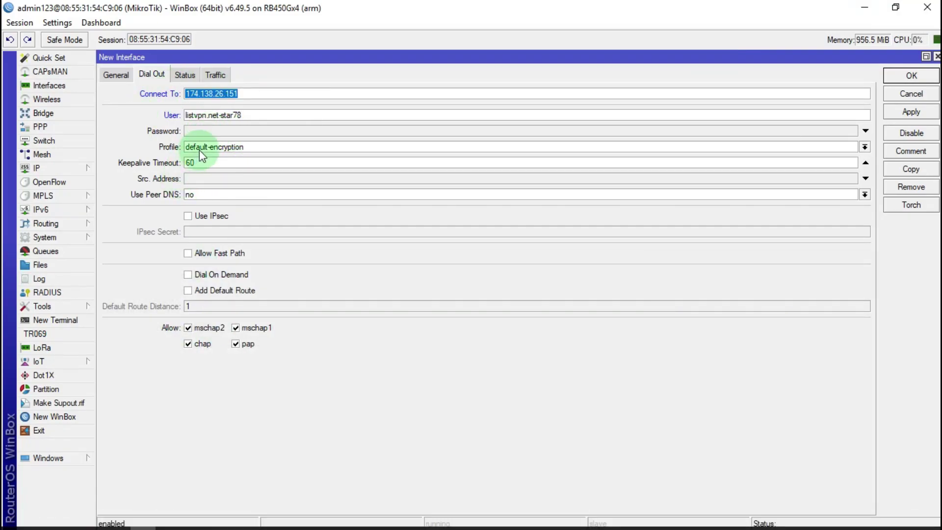
Enter the VPN account password for the L2TP client, save the interface and close the interface list
{"action": "left_click", "coordinate": [216, 128]}
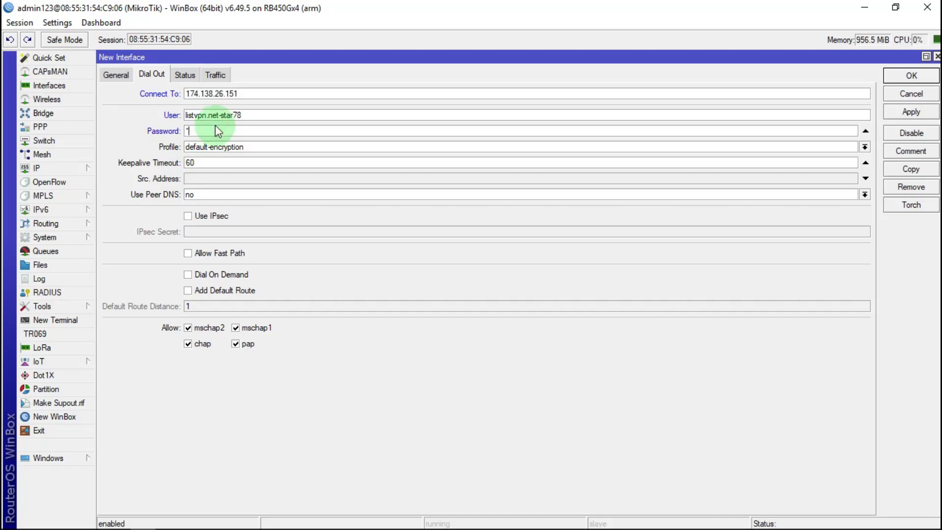
{"action": "type", "text": "*******"}
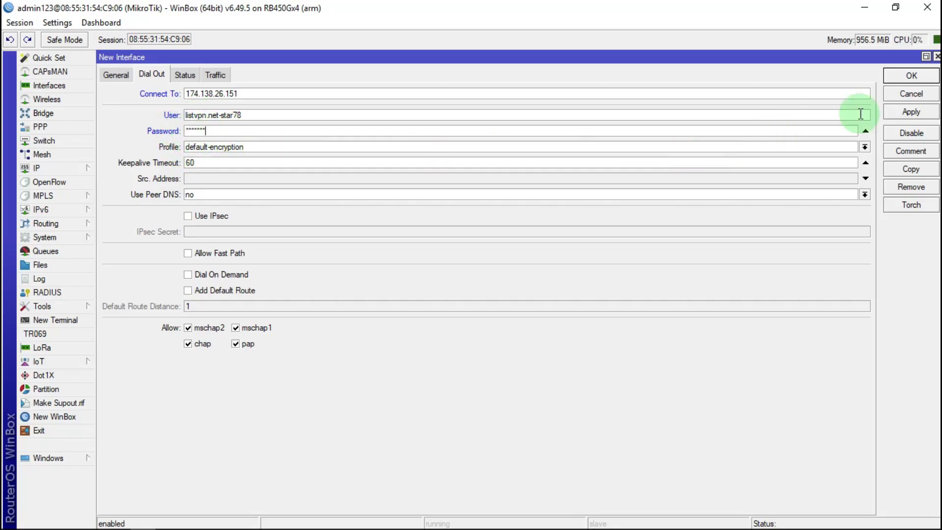
{"action": "left_click", "coordinate": [912, 109]}
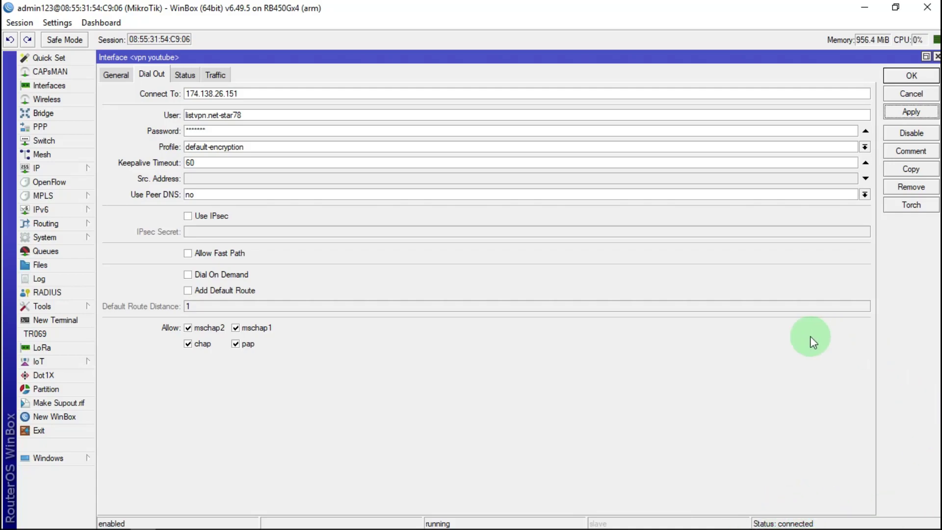
{"action": "left_click", "coordinate": [910, 76]}
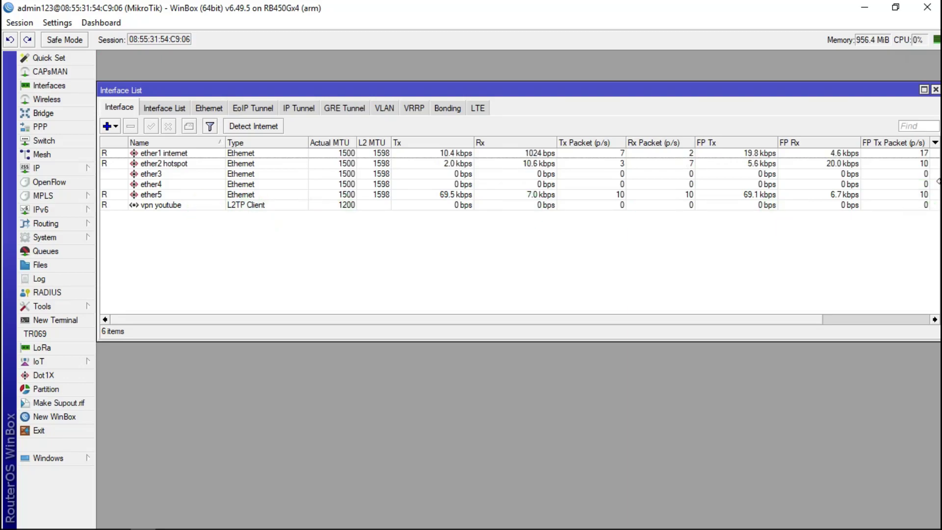
{"action": "left_click", "coordinate": [935, 89]}
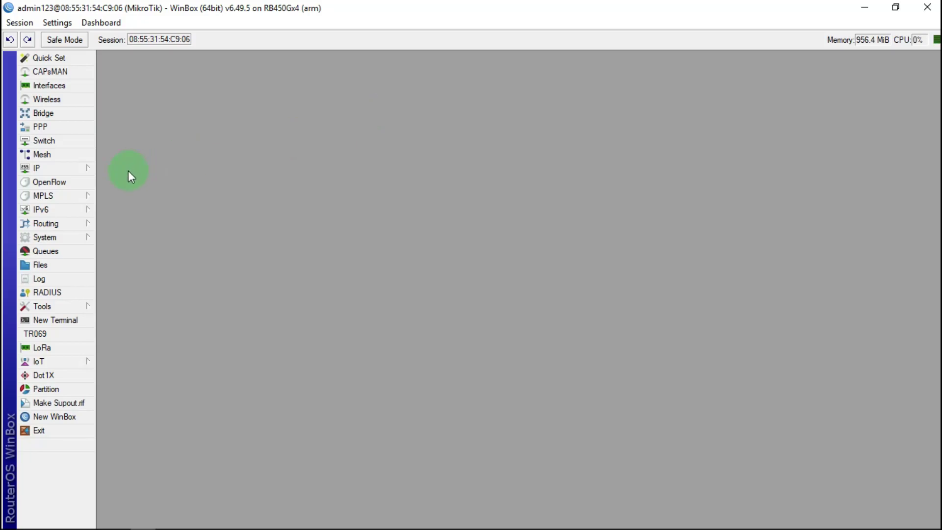
Create a firewall mangle rule on the prerouting chain that matches the content googlevideo.com
{"action": "left_click", "coordinate": [41, 168]}
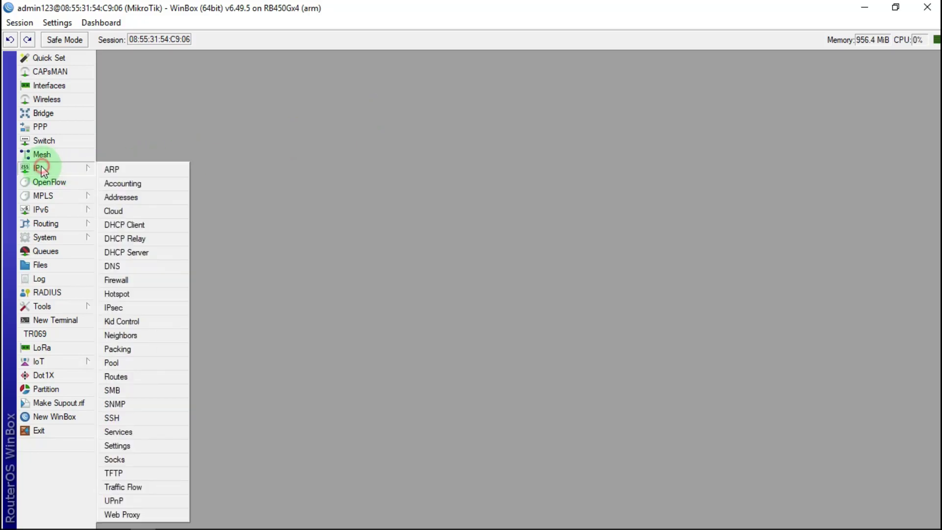
{"action": "left_click", "coordinate": [123, 280]}
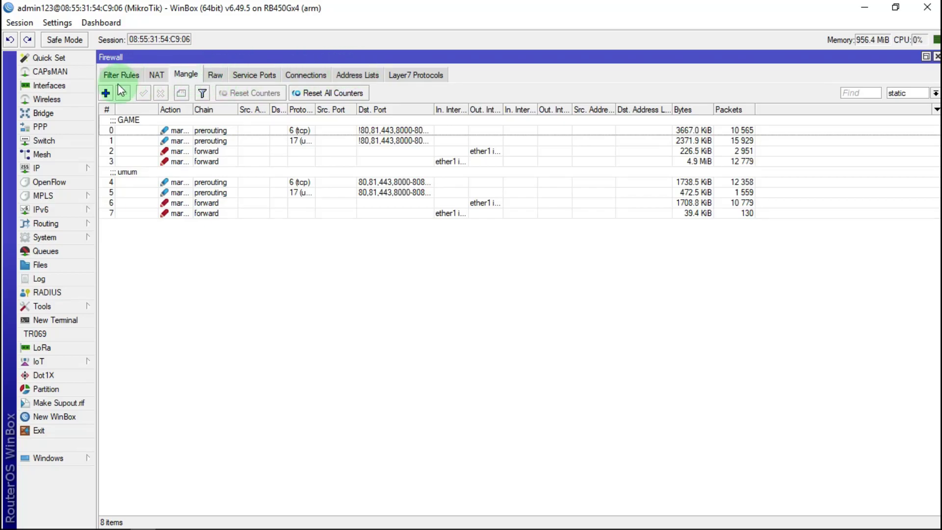
{"action": "left_click", "coordinate": [217, 77]}
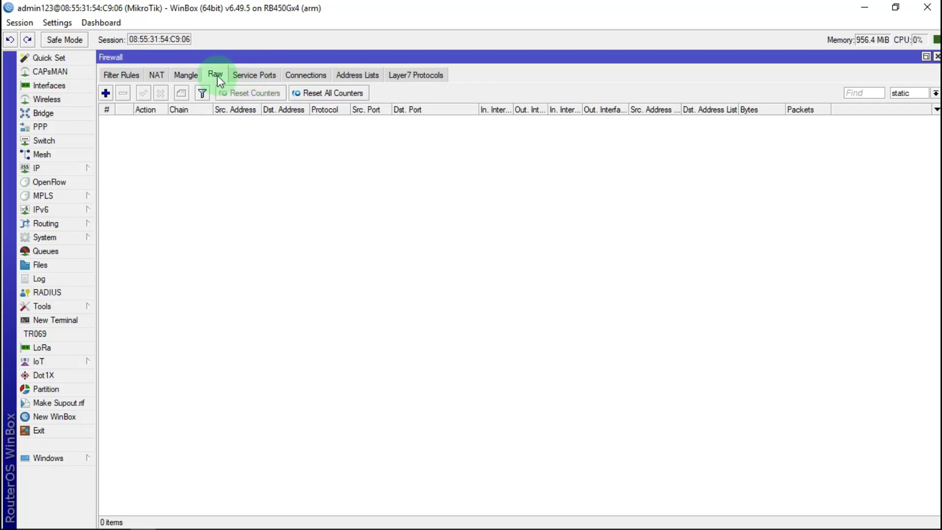
{"action": "left_click", "coordinate": [350, 78]}
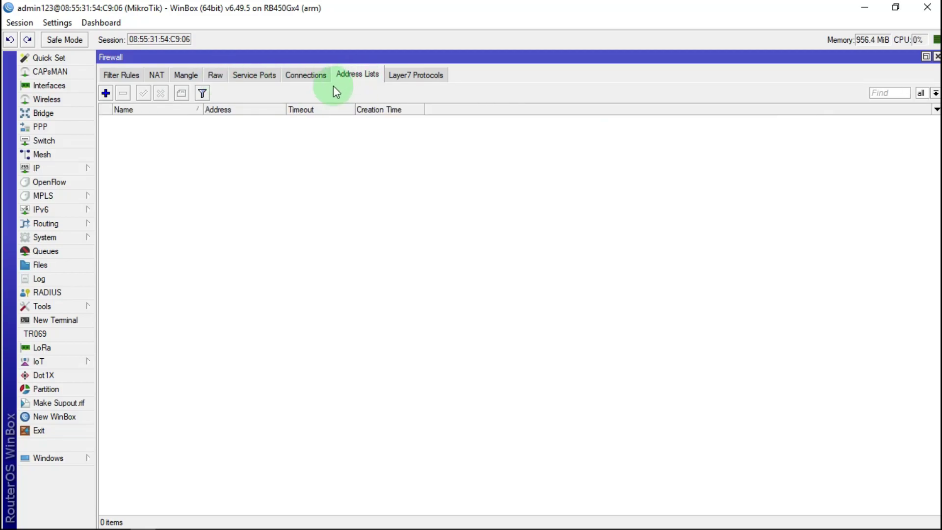
{"action": "left_click", "coordinate": [189, 77]}
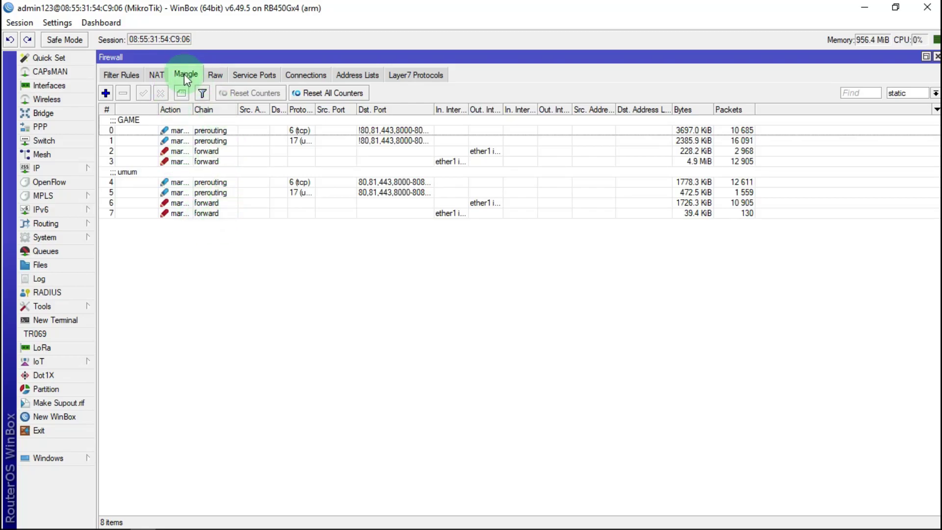
{"action": "left_click", "coordinate": [105, 93]}
{"action": "left_click", "coordinate": [117, 75]}
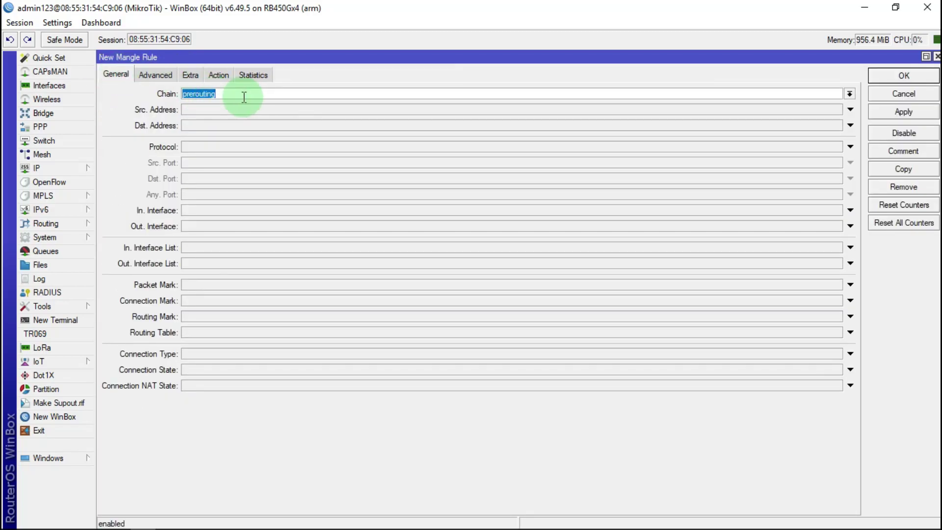
{"action": "left_click", "coordinate": [157, 77]}
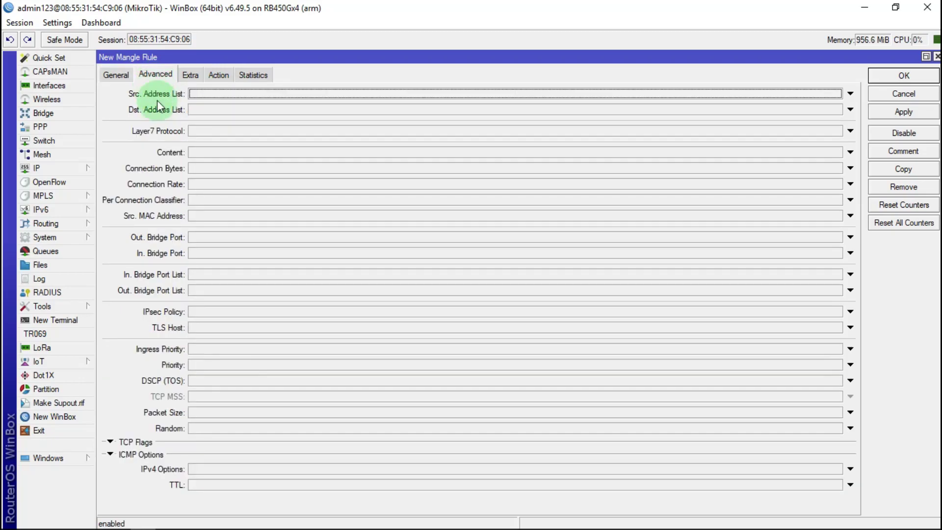
{"action": "left_click", "coordinate": [232, 154]}
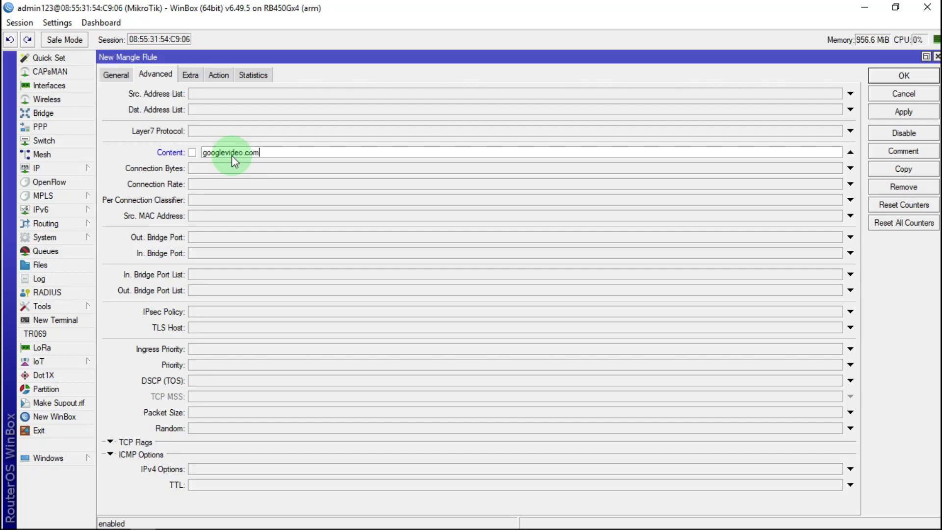
Set the mangle rule's action to mark connection with the new connection mark "coneksi youtube"
{"action": "left_click", "coordinate": [223, 76]}
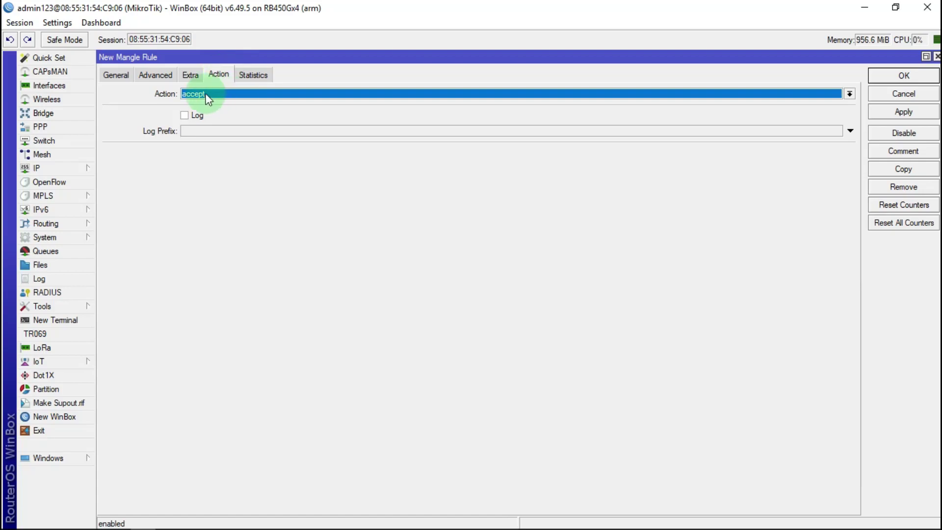
{"action": "left_click", "coordinate": [229, 93]}
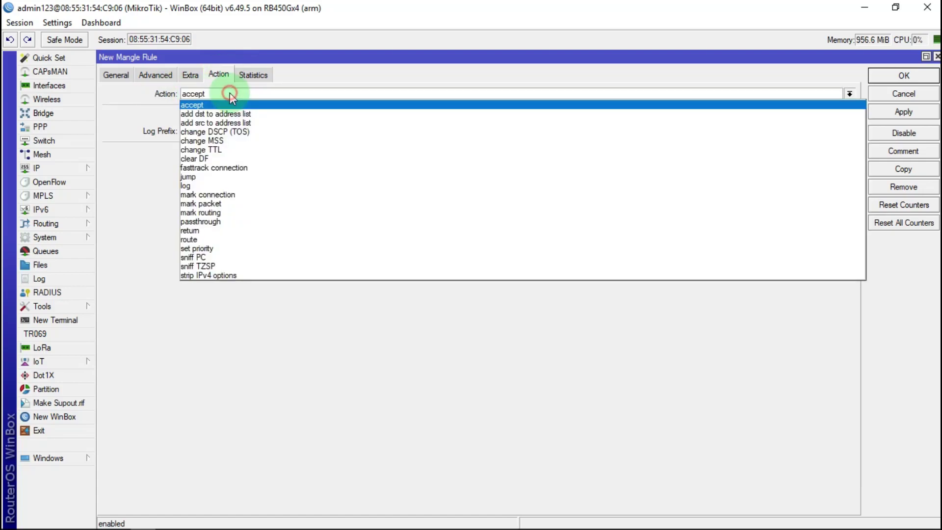
{"action": "left_click", "coordinate": [229, 193]}
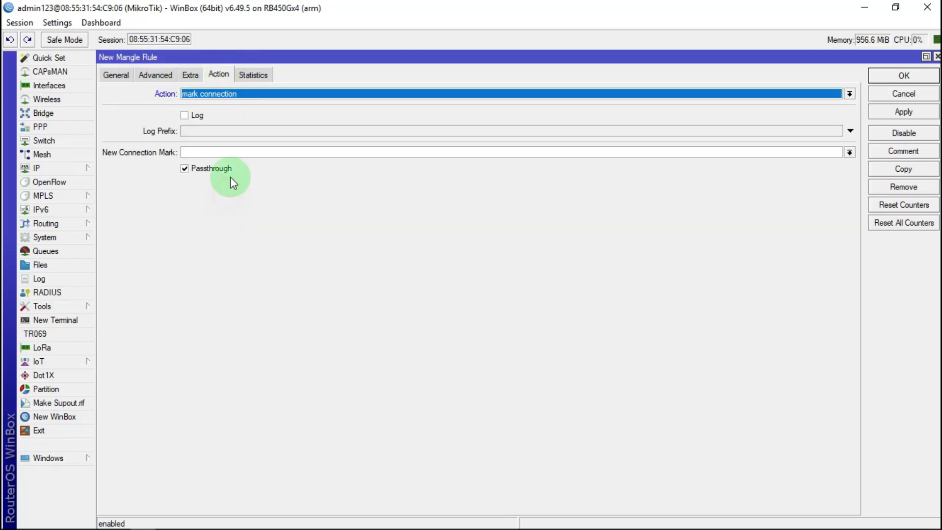
{"action": "left_click", "coordinate": [223, 150]}
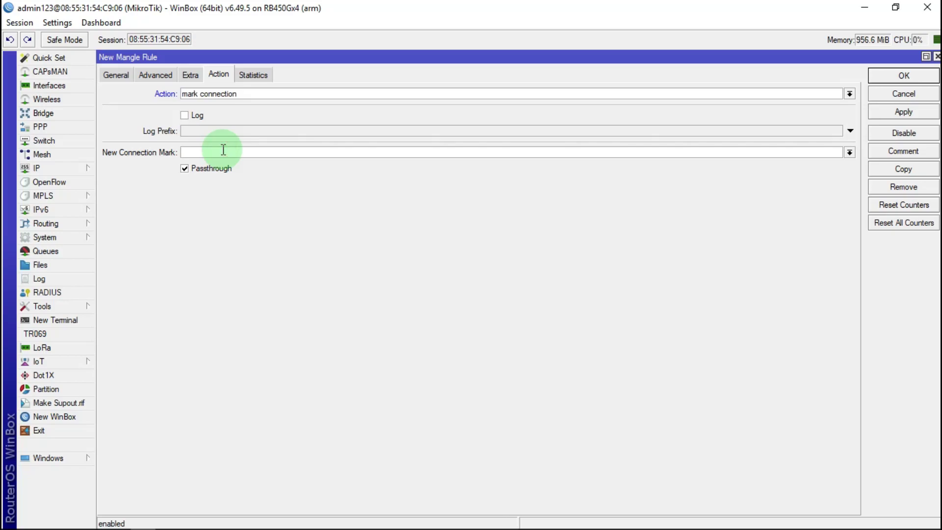
{"action": "type", "text": "coneksi youtube"}
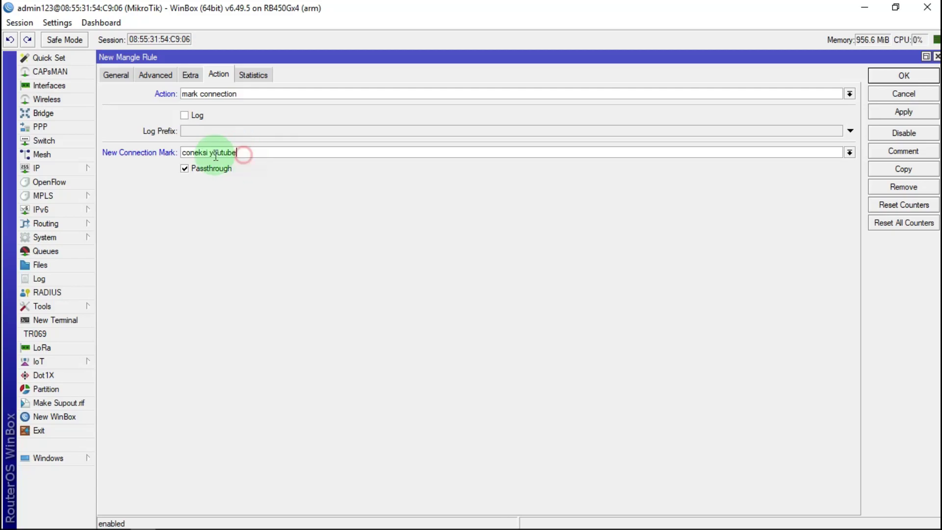
Copy the connection mark's text, add it as the comment "coneksi youtube" on the mangle rule, and save the rule
{"action": "left_click_drag", "start_coordinate": [243, 151], "coordinate": [193, 148]}
{"action": "right_click", "coordinate": [194, 150]}
{"action": "left_click", "coordinate": [245, 174]}
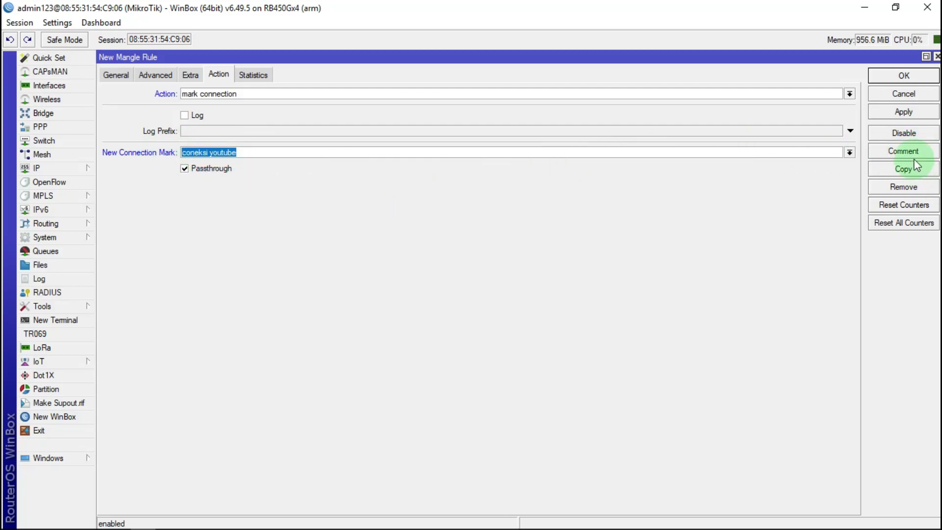
{"action": "left_click", "coordinate": [904, 114]}
{"action": "left_click", "coordinate": [902, 150]}
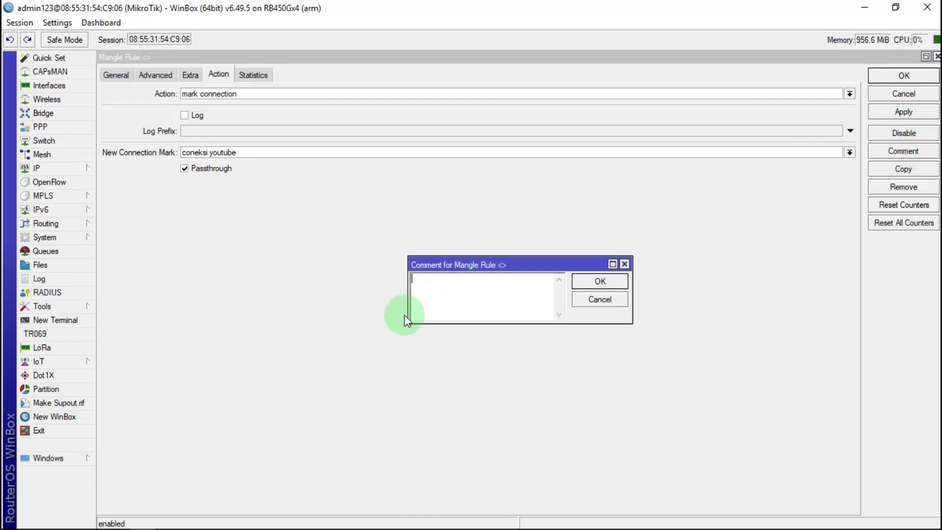
{"action": "right_click", "coordinate": [443, 289]}
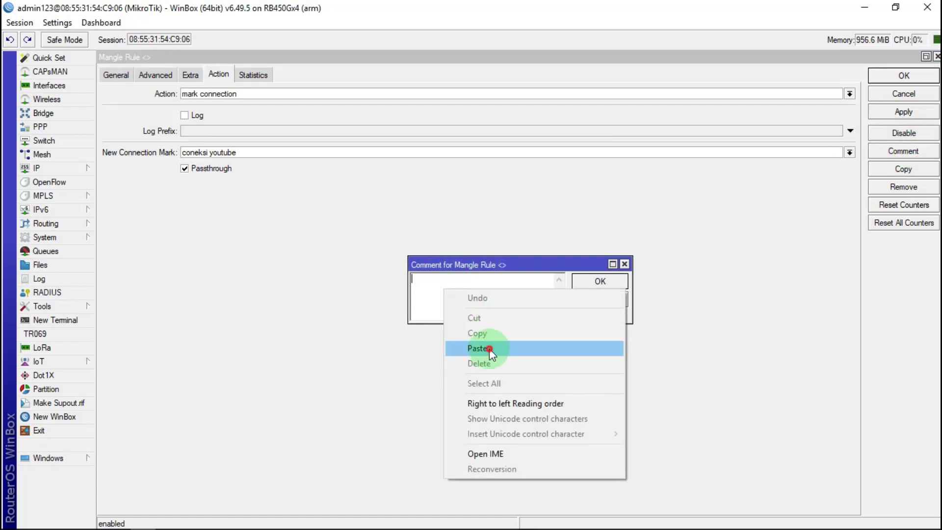
{"action": "left_click", "coordinate": [489, 348]}
{"action": "left_click", "coordinate": [600, 282]}
{"action": "left_click", "coordinate": [903, 75]}
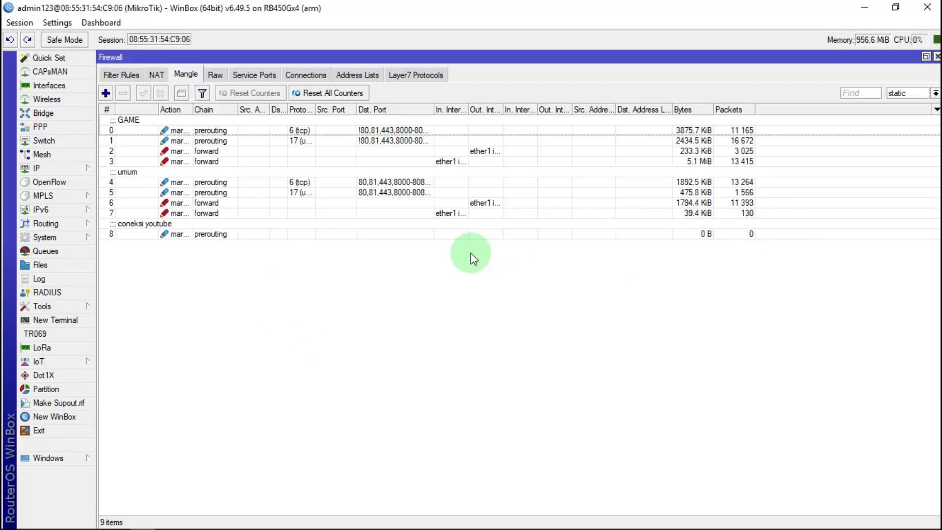
Duplicate the "coneksi youtube" mangle rule and set the copy's content match to youtube.com
{"action": "double_click", "coordinate": [221, 233]}
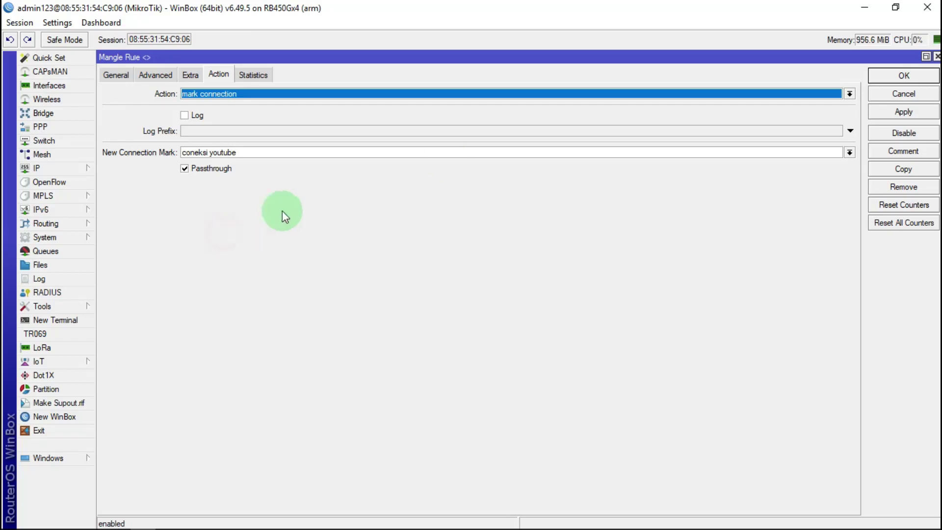
{"action": "left_click", "coordinate": [111, 75]}
{"action": "left_click", "coordinate": [903, 169]}
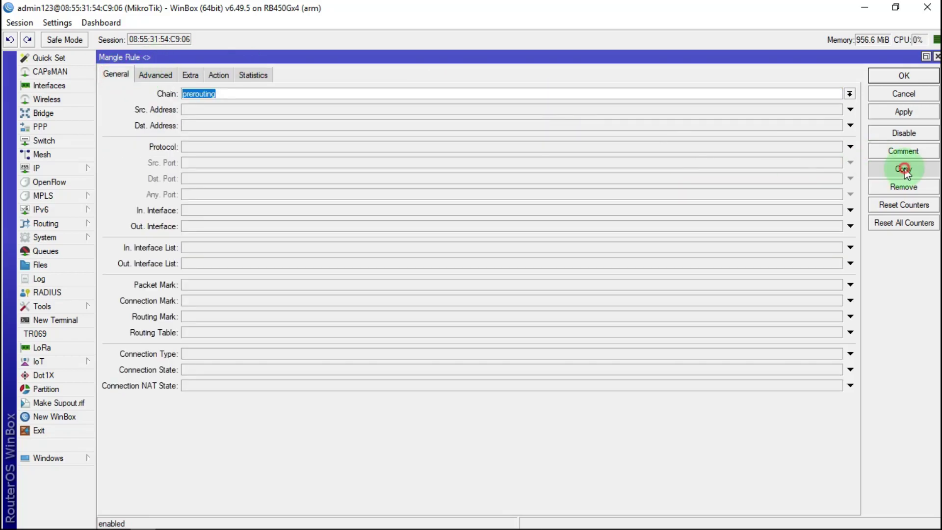
{"action": "left_click", "coordinate": [154, 76]}
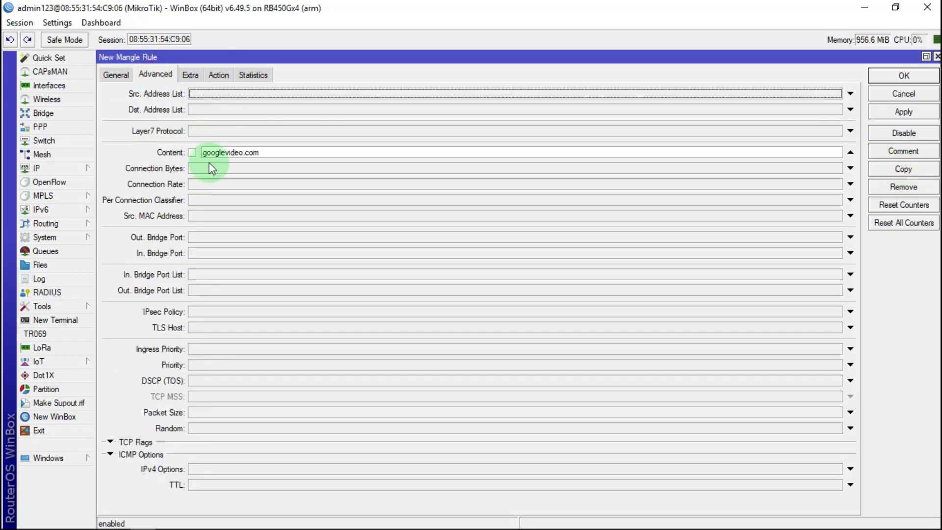
{"action": "left_click", "coordinate": [273, 154]}
{"action": "key", "text": "BackSpace"}
{"action": "key", "text": "BackSpace"}
{"action": "key", "text": "BackSpace"}
{"action": "key", "text": "BackSpace"}
{"action": "key", "text": "BackSpace"}
{"action": "key", "text": "BackSpace"}
{"action": "key", "text": "BackSpace"}
{"action": "key", "text": "BackSpace"}
{"action": "key", "text": "BackSpace"}
{"action": "key", "text": "BackSpace"}
{"action": "key", "text": "BackSpace"}
{"action": "key", "text": "BackSpace"}
{"action": "key", "text": "BackSpace"}
{"action": "key", "text": "BackSpace"}
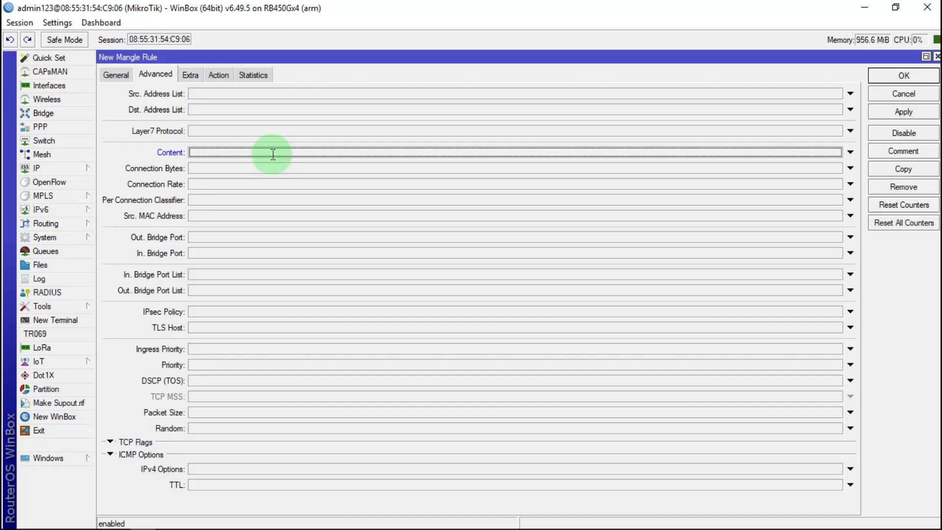
{"action": "left_click", "coordinate": [272, 154]}
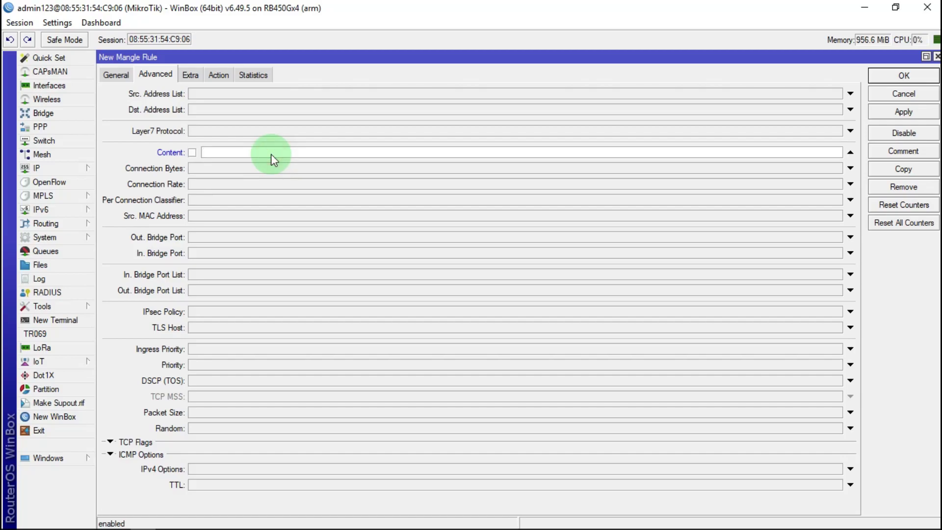
{"action": "type", "text": "youtube.com"}
Apply the copied rule with its mark connection action, clear its comment, and save both open mangle rules
{"action": "left_click", "coordinate": [222, 74]}
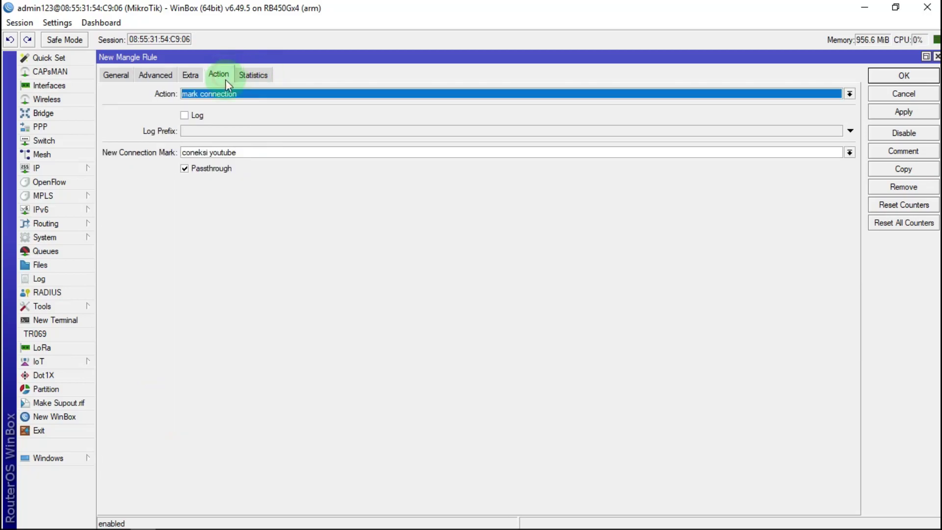
{"action": "left_click", "coordinate": [900, 111]}
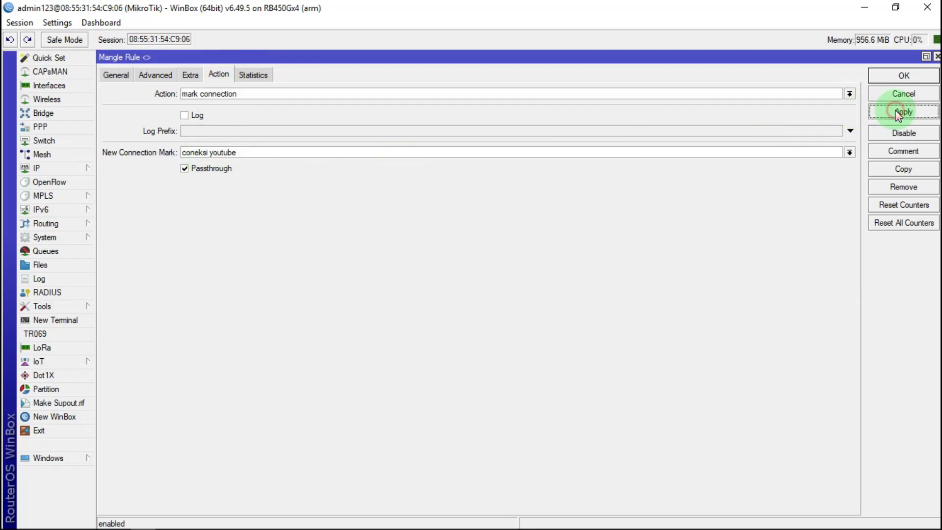
{"action": "left_click", "coordinate": [902, 151]}
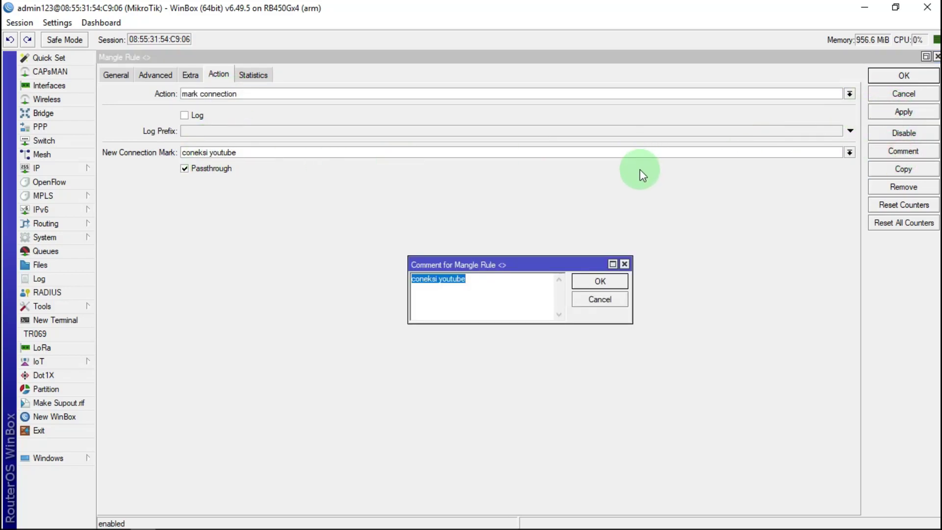
{"action": "key", "text": "BackSpace"}
{"action": "left_click", "coordinate": [623, 264]}
{"action": "left_click", "coordinate": [891, 79]}
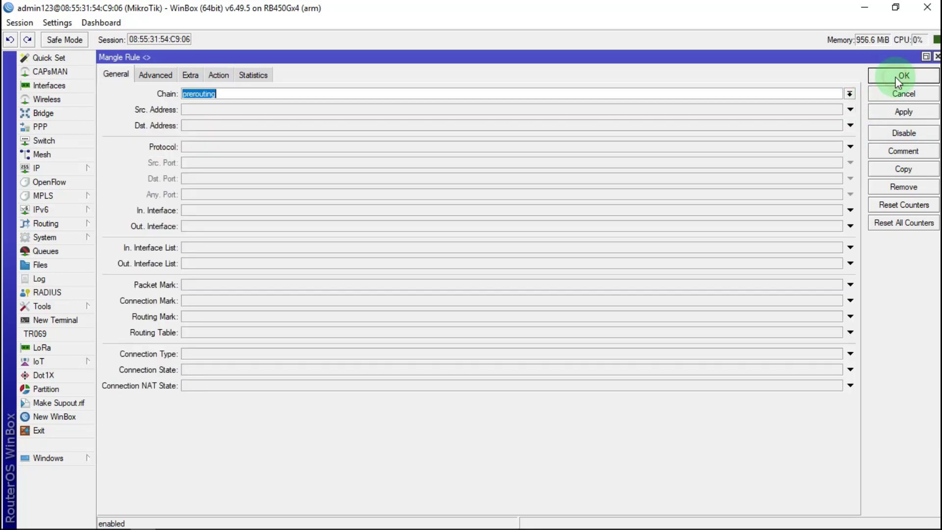
{"action": "left_click", "coordinate": [898, 78]}
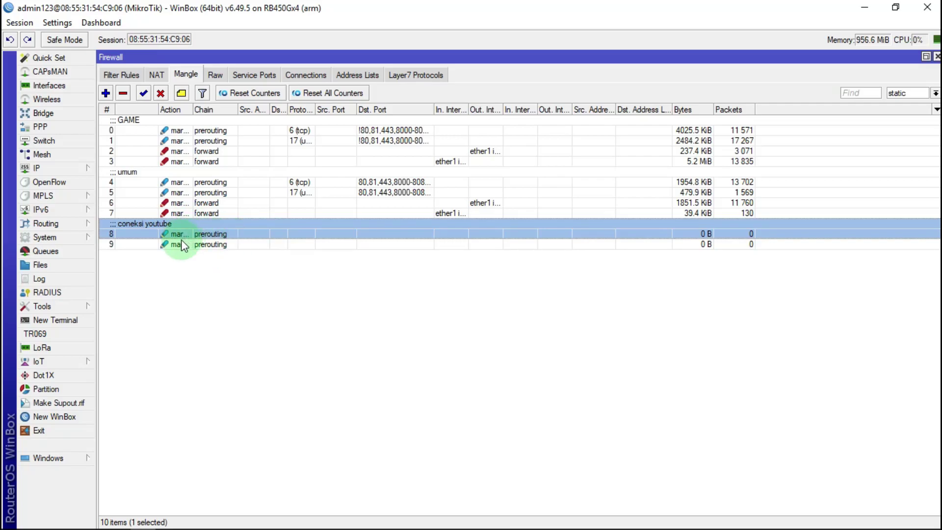
Duplicate the youtube.com mangle rule, set the copy's content match to vidio.com, and save the rules
{"action": "double_click", "coordinate": [213, 244]}
{"action": "left_click", "coordinate": [910, 171]}
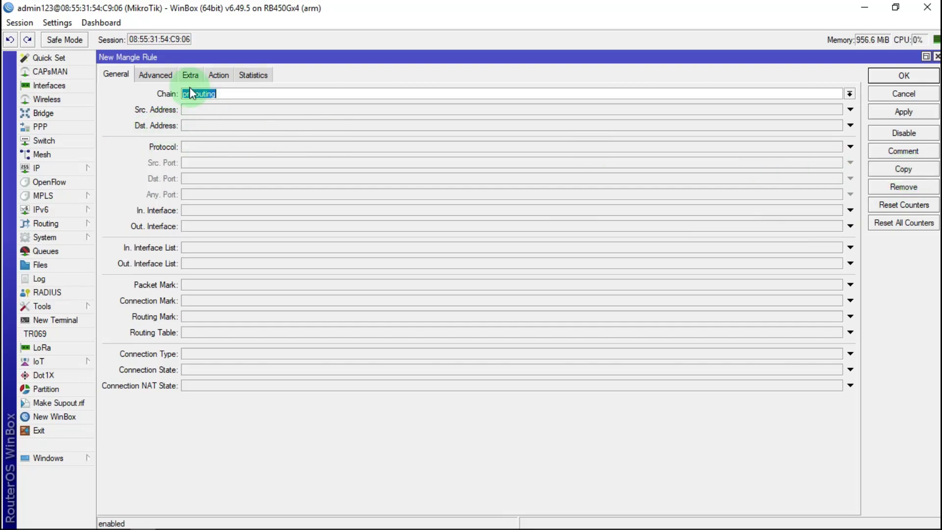
{"action": "left_click", "coordinate": [154, 75]}
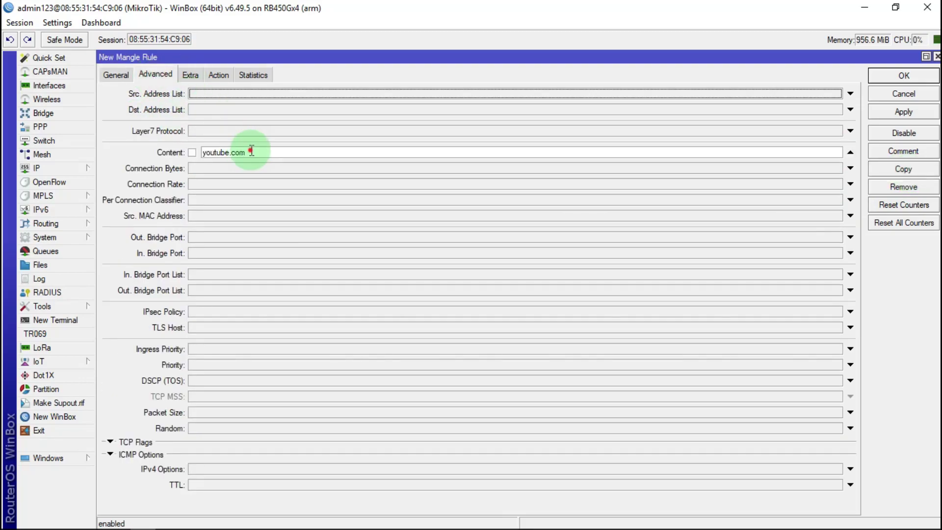
{"action": "left_click_drag", "start_coordinate": [247, 152], "coordinate": [204, 153]}
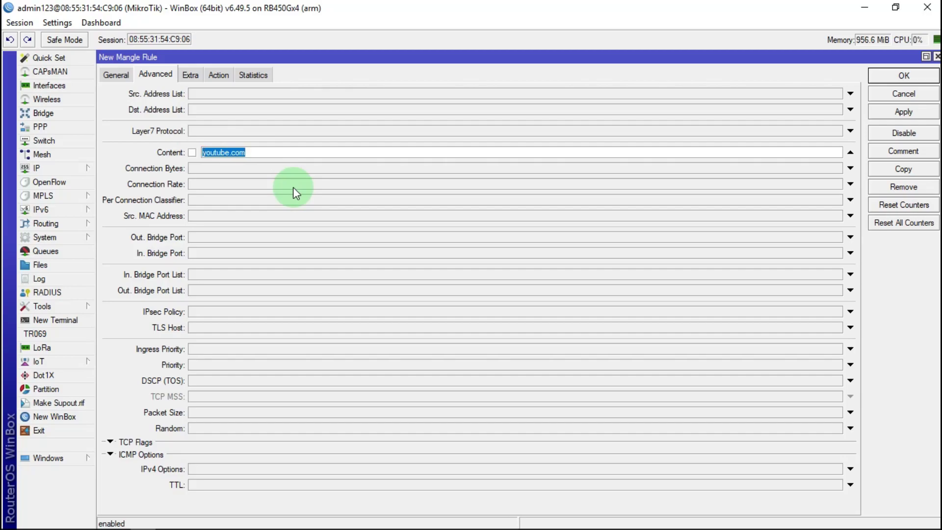
{"action": "type", "text": "vidio.com"}
{"action": "left_click", "coordinate": [873, 111]}
{"action": "left_click", "coordinate": [911, 73]}
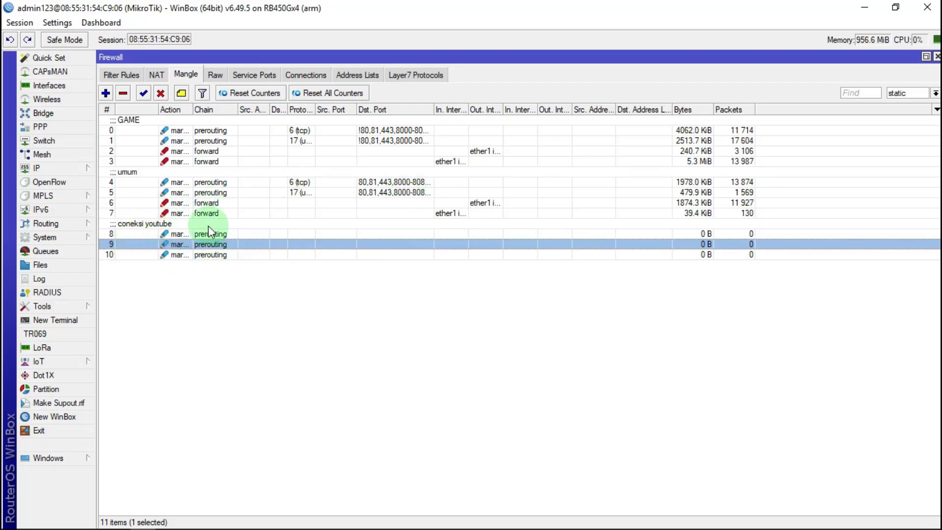
{"action": "left_click", "coordinate": [287, 316]}
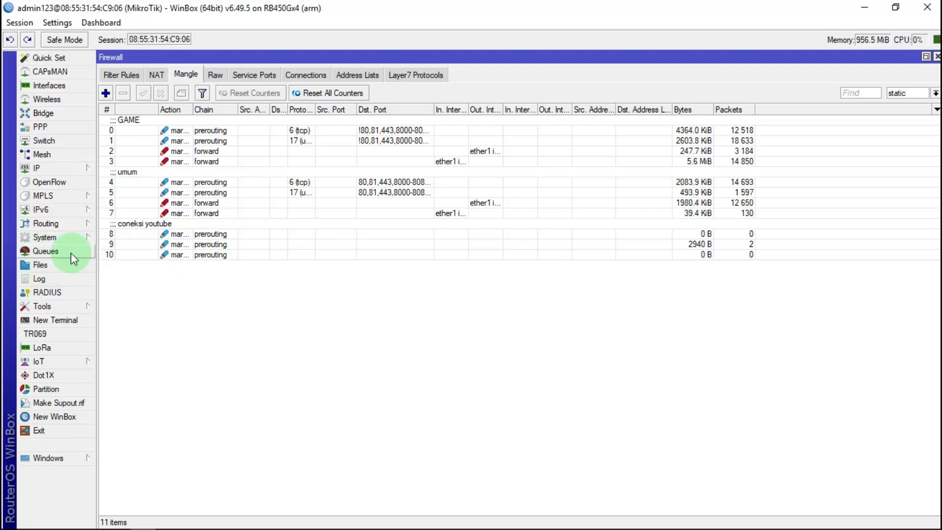
Create a mangle rule on the forward chain with in-interface "ether1 internet" and connection mark "coneksi youtube"
{"action": "left_click", "coordinate": [106, 93]}
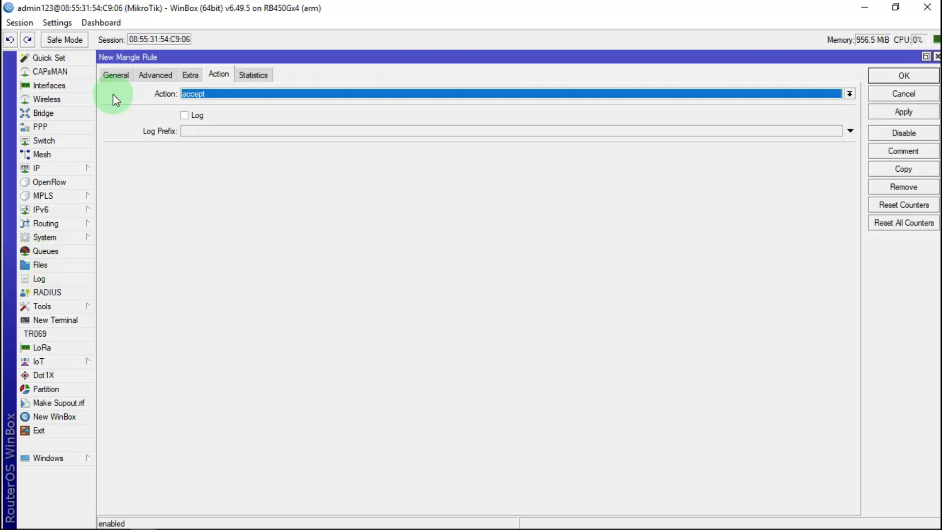
{"action": "left_click", "coordinate": [122, 75]}
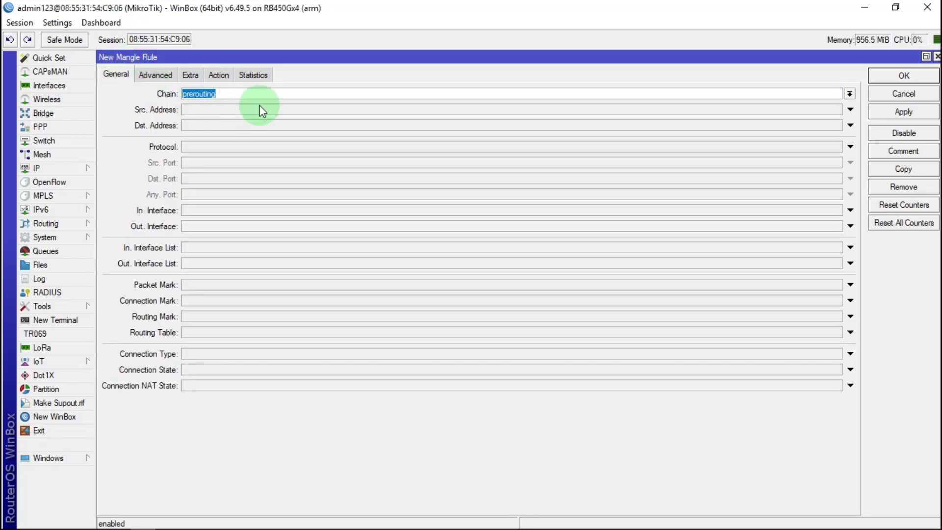
{"action": "left_click", "coordinate": [850, 95]}
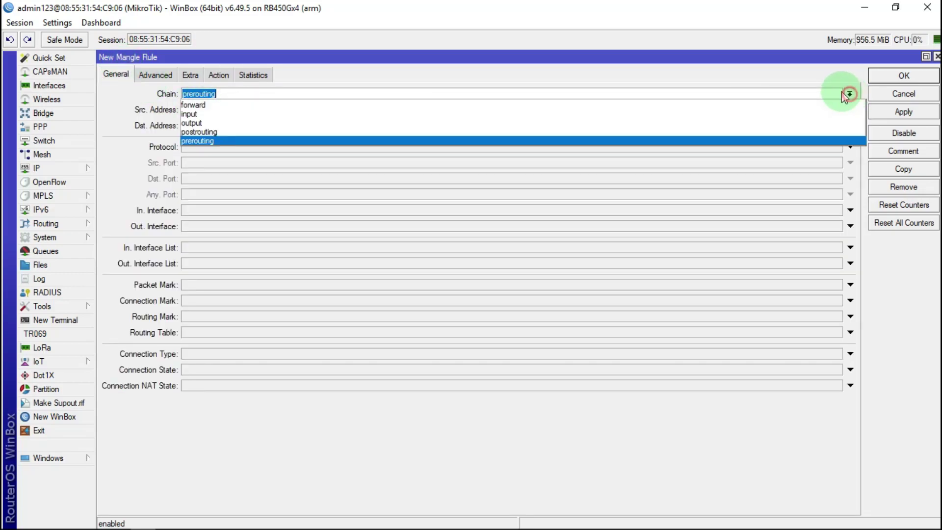
{"action": "left_click", "coordinate": [203, 102]}
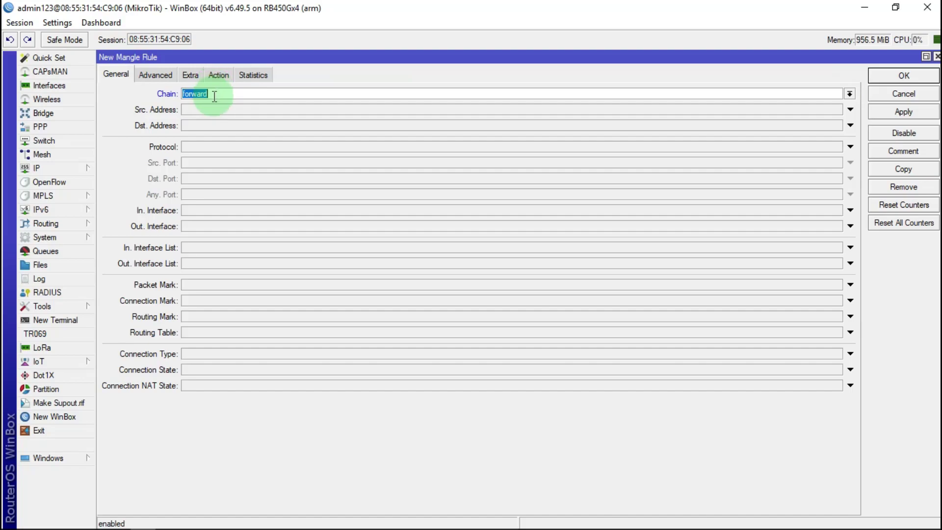
{"action": "left_click", "coordinate": [198, 213]}
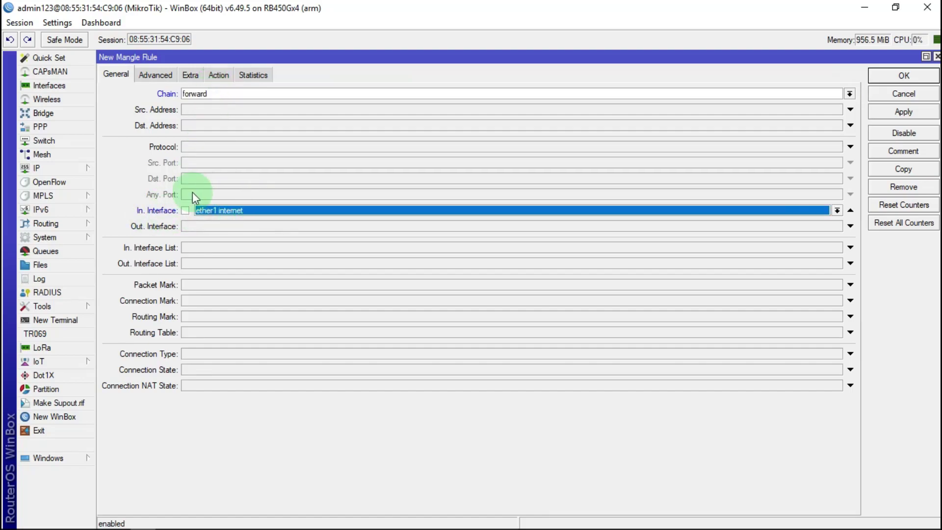
{"action": "left_click", "coordinate": [205, 212]}
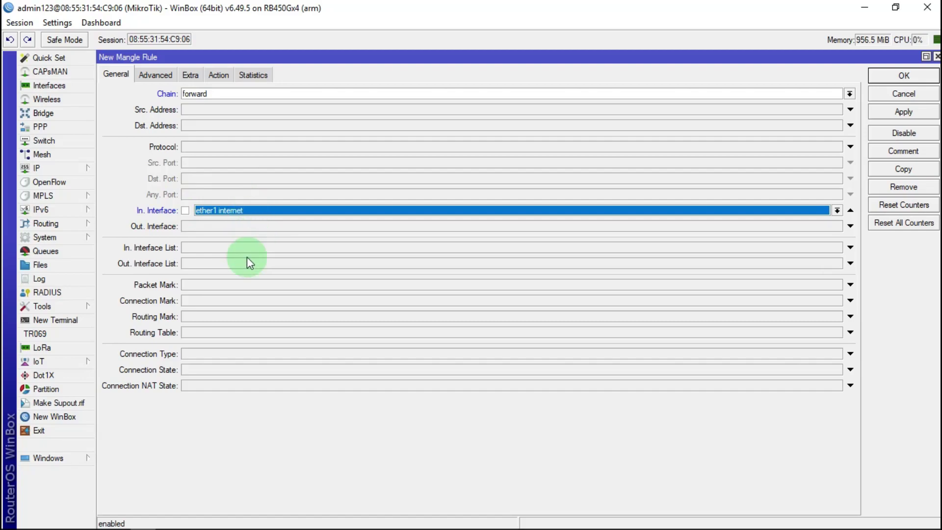
{"action": "left_click", "coordinate": [199, 302]}
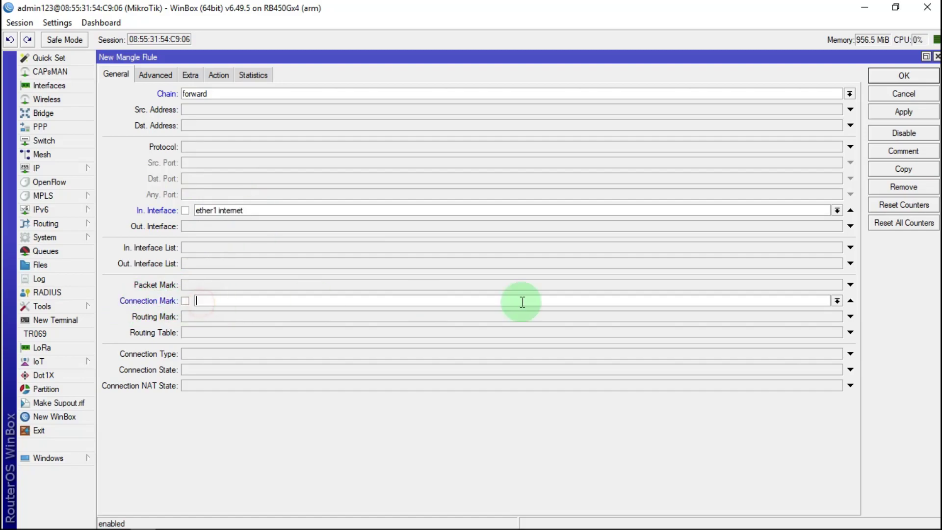
{"action": "left_click", "coordinate": [836, 301]}
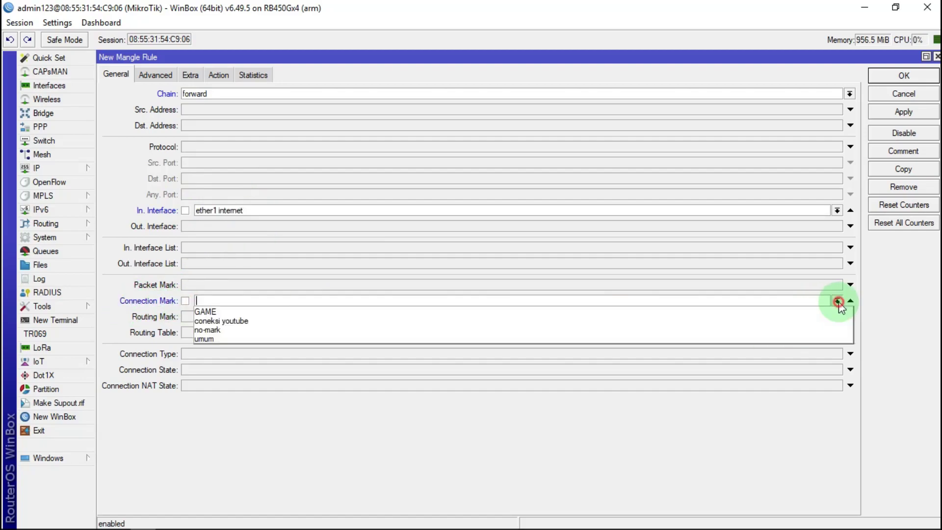
{"action": "left_click", "coordinate": [239, 322]}
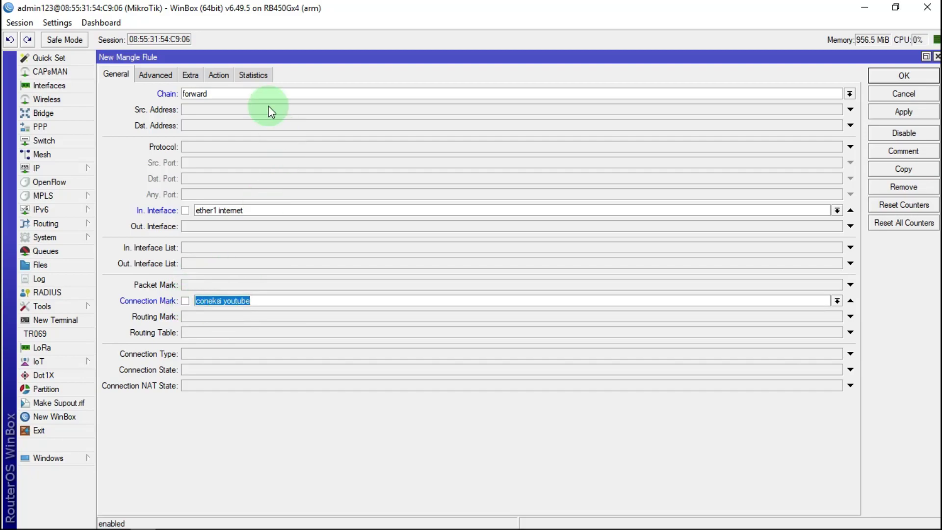
Set the rule's action to mark packet with new packet mark "paket youtube DOW", disable passthrough, and save the rule
{"action": "left_click", "coordinate": [219, 74]}
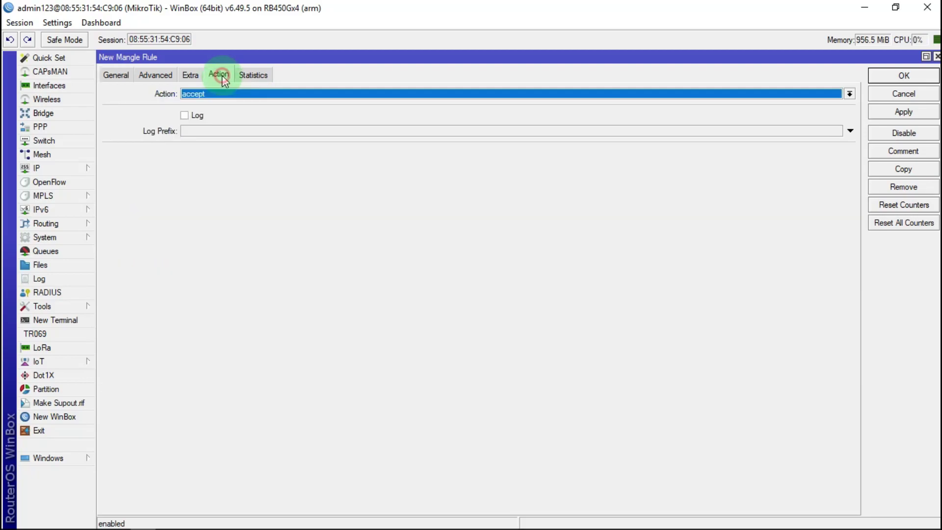
{"action": "left_click", "coordinate": [225, 94]}
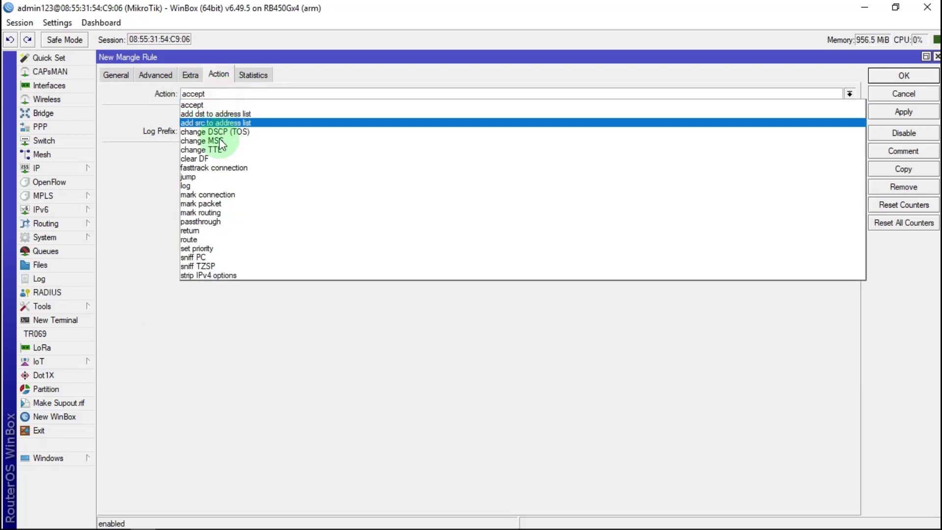
{"action": "left_click", "coordinate": [214, 202]}
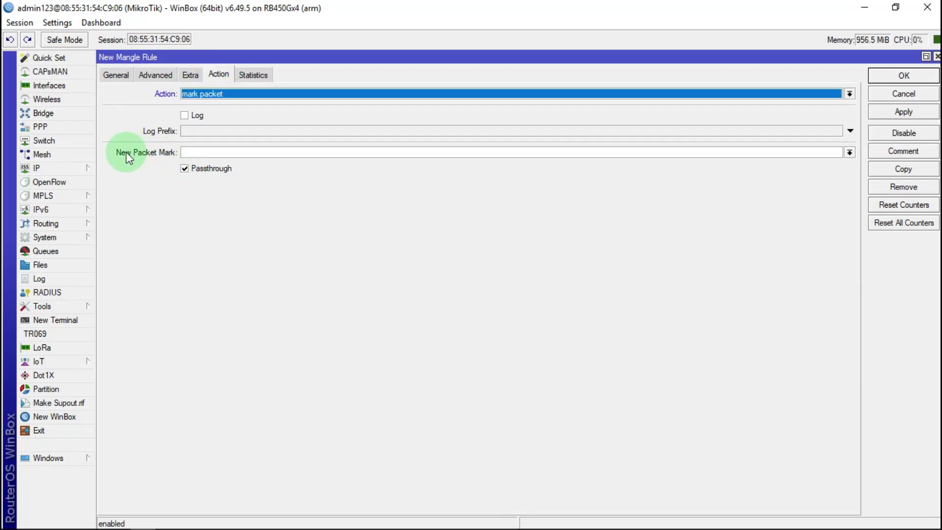
{"action": "left_click", "coordinate": [211, 152]}
{"action": "type", "text": "paket "}
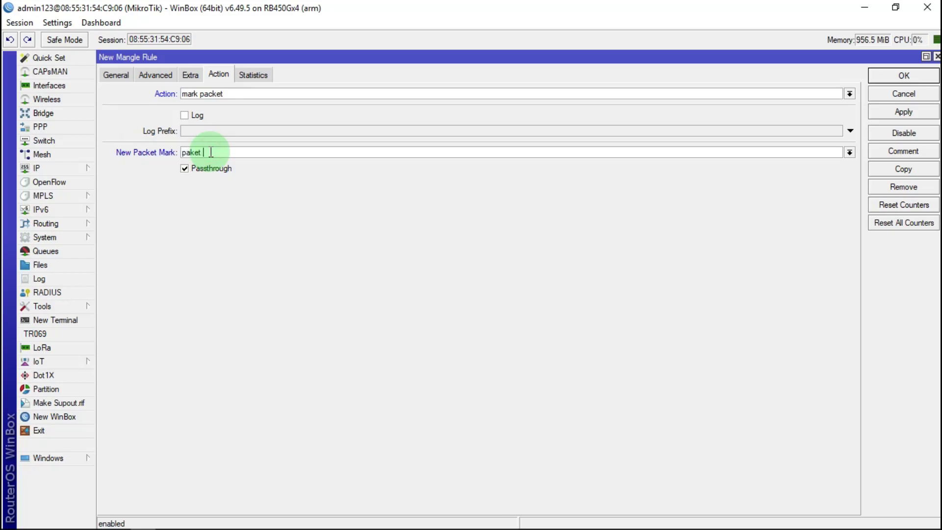
{"action": "type", "text": "youtube DOW"}
{"action": "left_click", "coordinate": [211, 169]}
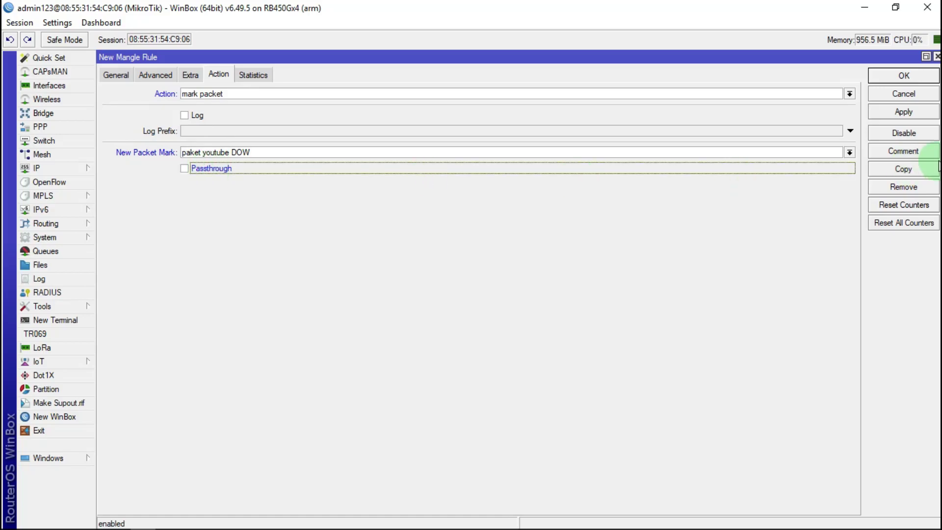
{"action": "left_click", "coordinate": [906, 112]}
{"action": "left_click", "coordinate": [911, 75]}
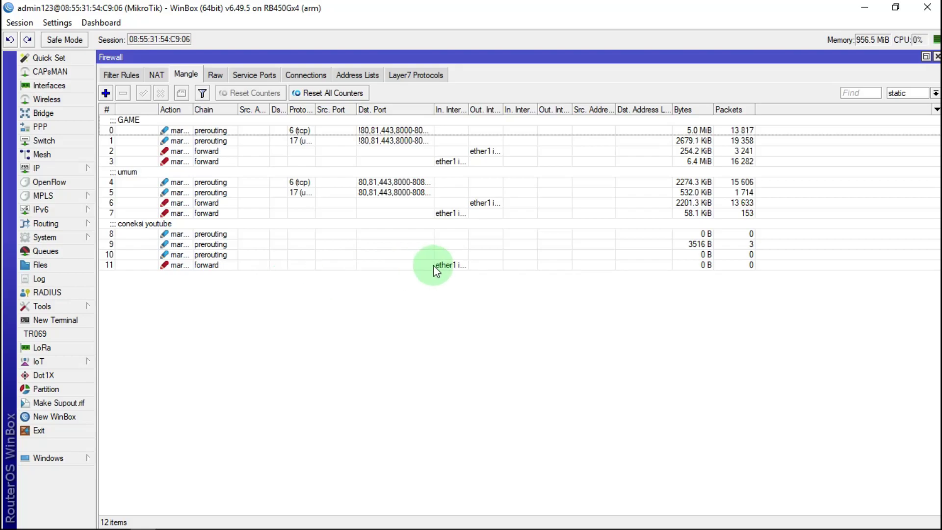
Duplicate the "paket youtube DOW" rule, remove the copy's in-interface match, and set its out-interface to "ether1 internet"
{"action": "left_click", "coordinate": [457, 268]}
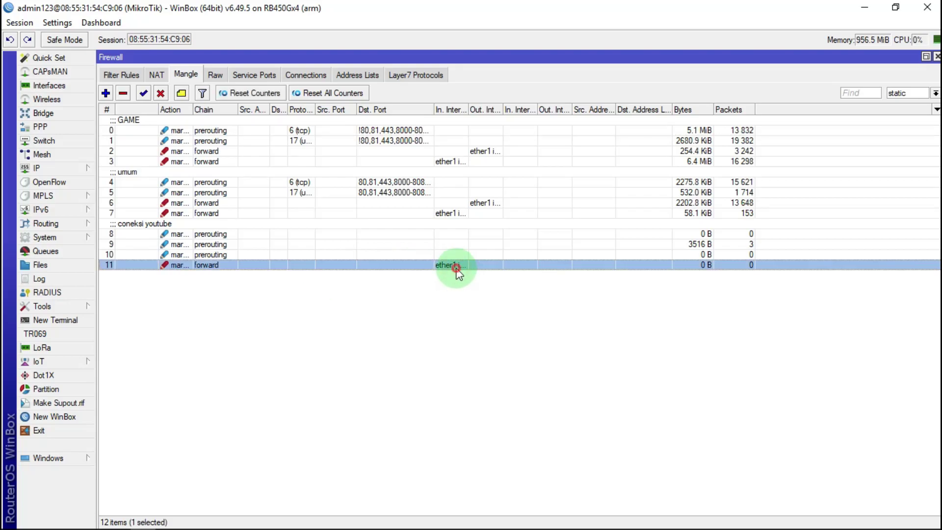
{"action": "double_click", "coordinate": [457, 269]}
{"action": "left_click", "coordinate": [921, 169]}
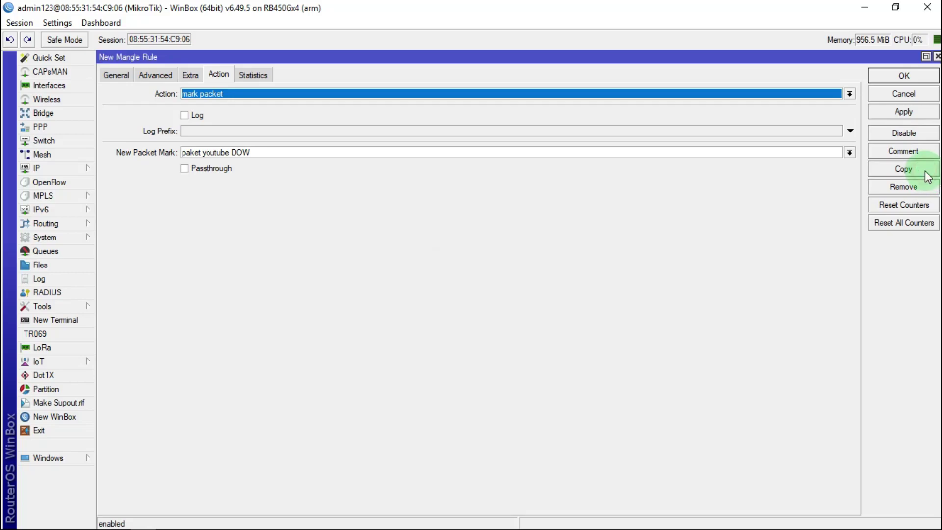
{"action": "left_click", "coordinate": [121, 74]}
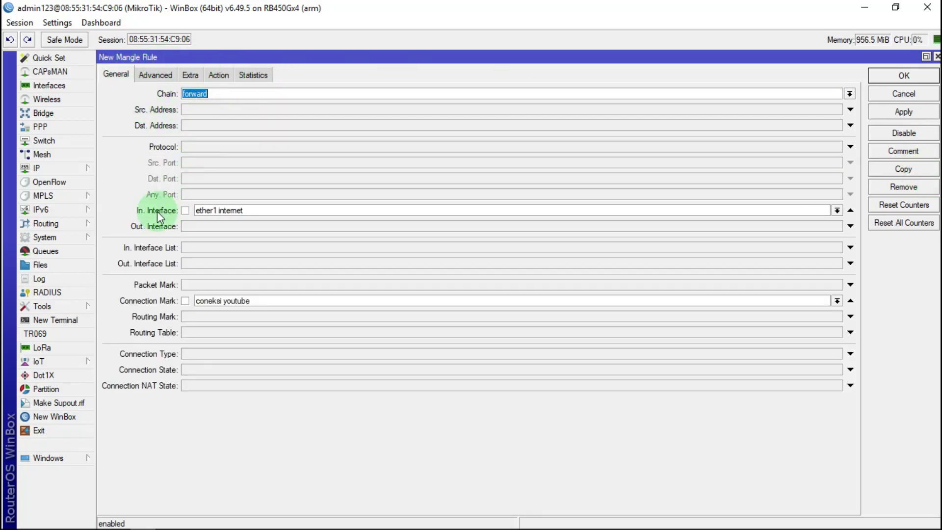
{"action": "left_click", "coordinate": [850, 209]}
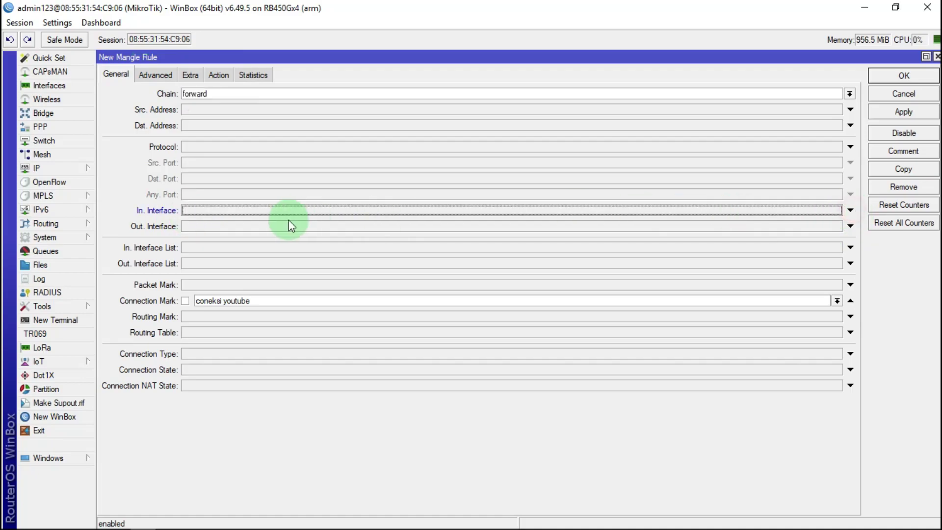
{"action": "left_click", "coordinate": [232, 224]}
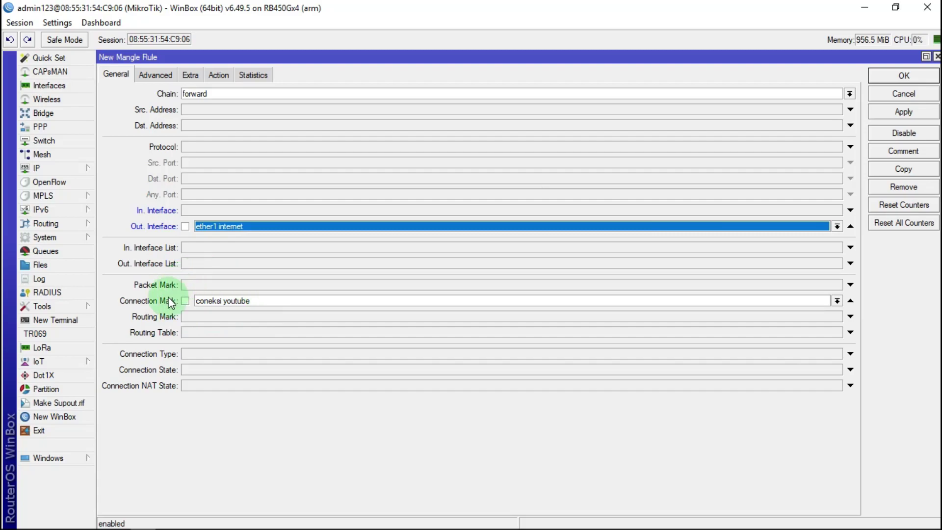
Set the copied rule's new packet mark to "paket youtube UP" and save the rule
{"action": "left_click", "coordinate": [225, 75]}
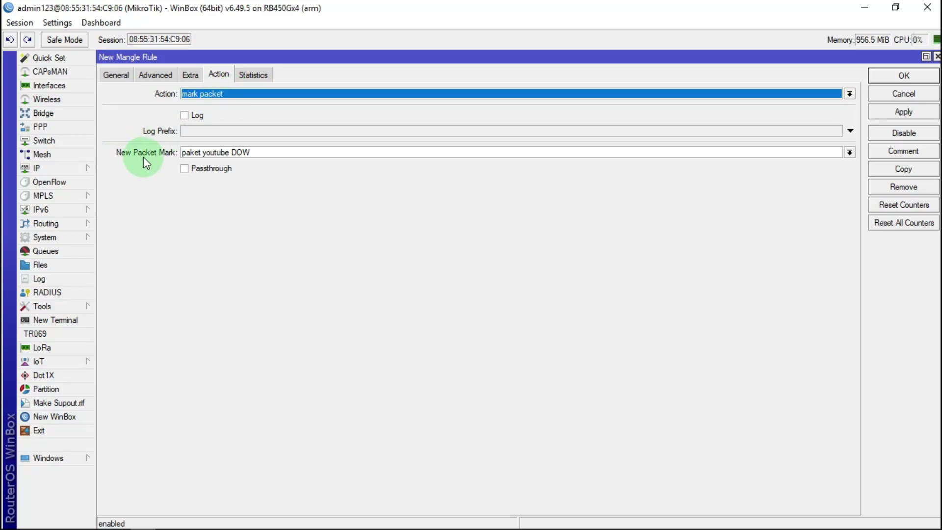
{"action": "left_click", "coordinate": [264, 152]}
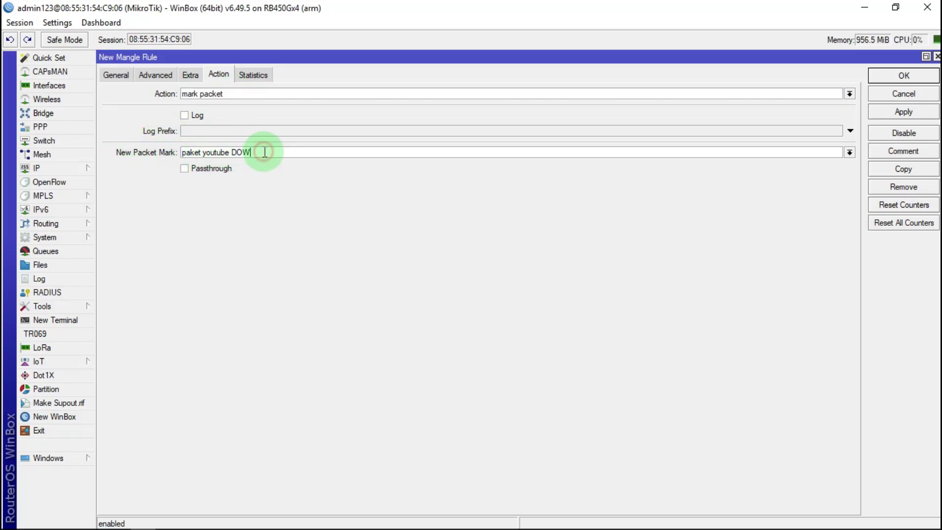
{"action": "key", "text": "BackSpace"}
{"action": "key", "text": "BackSpace"}
{"action": "key", "text": "BackSpace"}
{"action": "type", "text": "UP"}
{"action": "left_click", "coordinate": [904, 112]}
{"action": "left_click", "coordinate": [908, 75]}
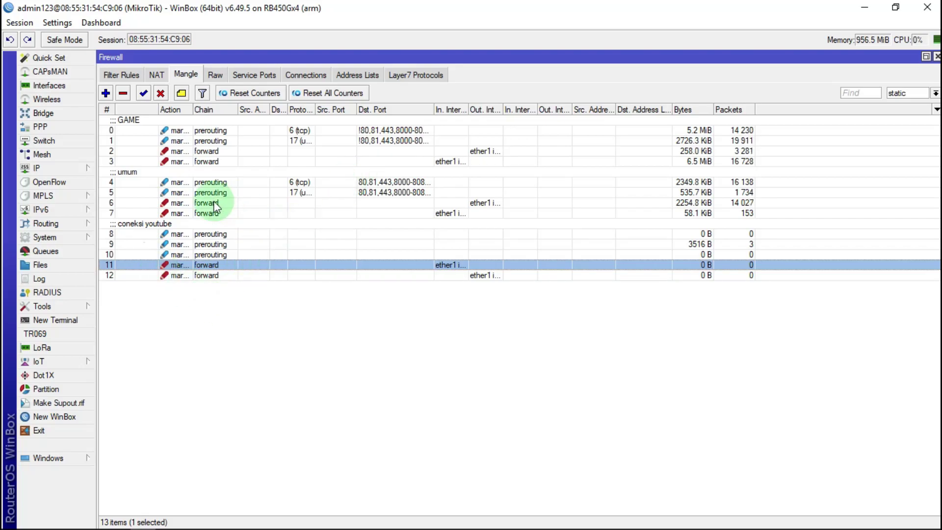
Create a mangle rule on the prerouting chain matching connection mark "coneksi youtube"
{"action": "left_click", "coordinate": [107, 93]}
{"action": "left_click", "coordinate": [111, 76]}
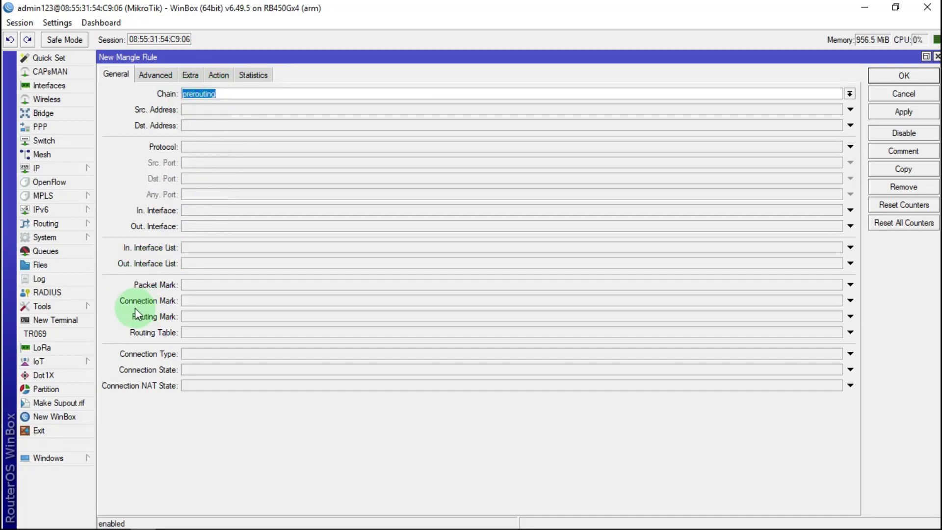
{"action": "left_click", "coordinate": [201, 301]}
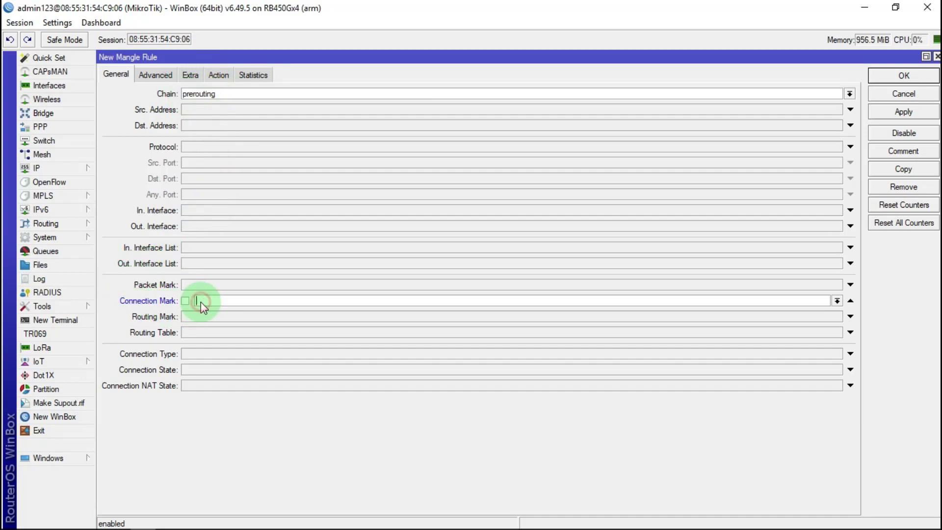
{"action": "left_click", "coordinate": [836, 302]}
{"action": "left_click", "coordinate": [268, 321]}
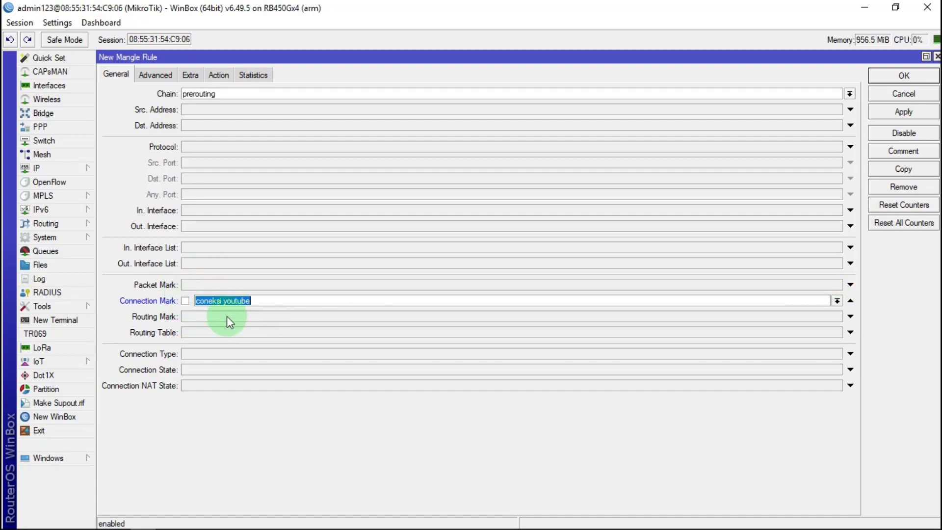
Set the rule's action to mark routing with new routing mark "routing youtube" and save the rule
{"action": "left_click", "coordinate": [219, 76]}
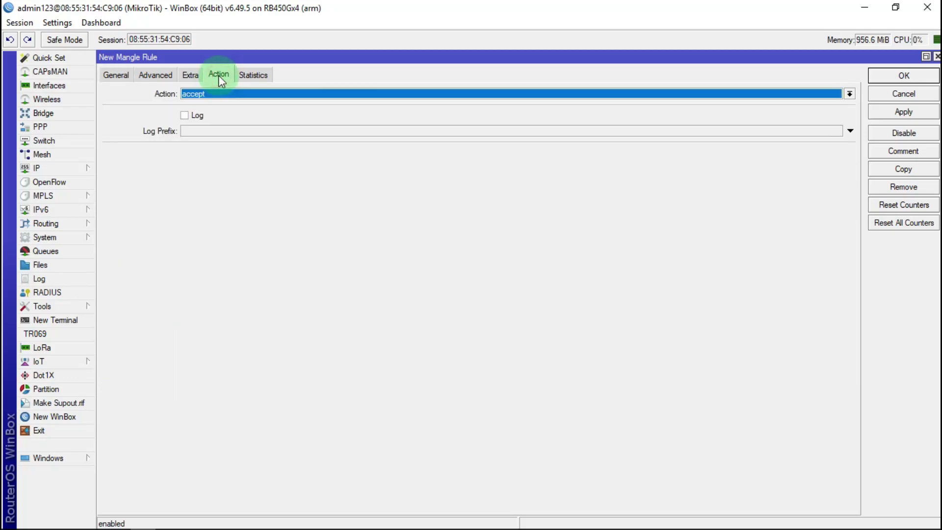
{"action": "left_click", "coordinate": [243, 96]}
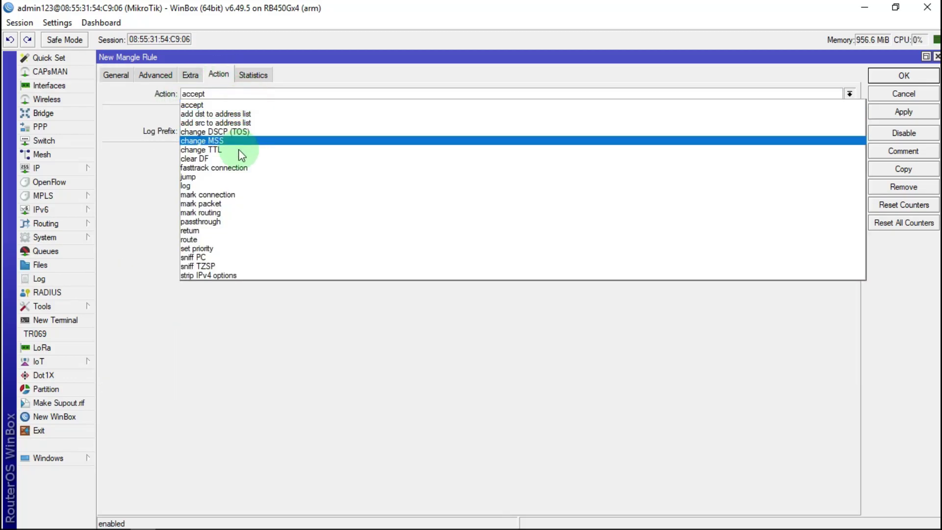
{"action": "left_click", "coordinate": [221, 213]}
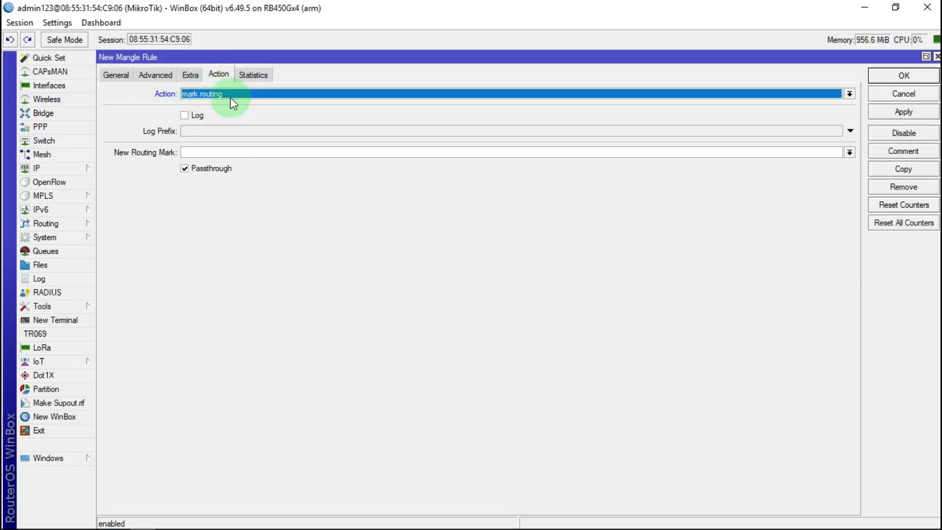
{"action": "left_click", "coordinate": [211, 152]}
{"action": "type", "text": "vpn y"}
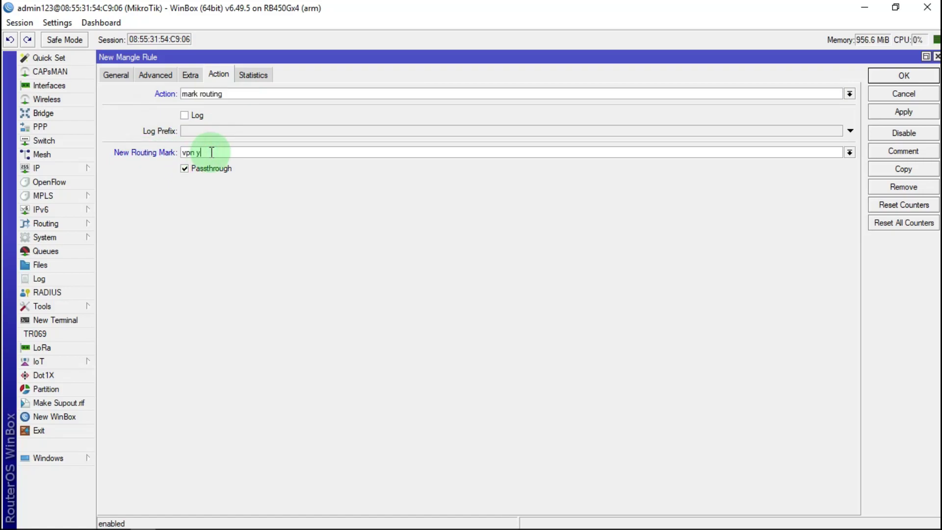
{"action": "key", "text": "BackSpace"}
{"action": "key", "text": "BackSpace"}
{"action": "key", "text": "BackSpace"}
{"action": "key", "text": "BackSpace"}
{"action": "key", "text": "BackSpace"}
{"action": "type", "text": "routing youtube"}
{"action": "left_click", "coordinate": [916, 112]}
{"action": "left_click", "coordinate": [915, 90]}
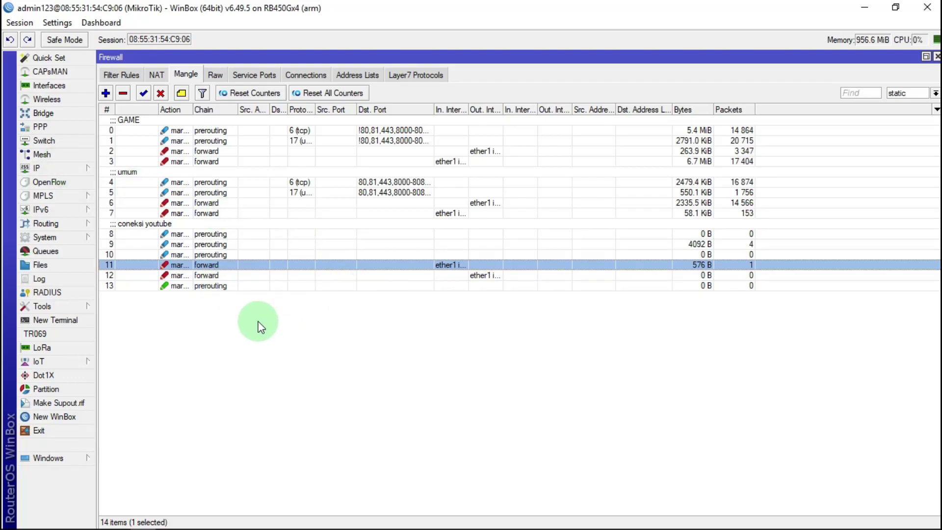
Create an IP route for destination 0.0.0.0/0 with gateway "vpn youtube" and gateway checking by ping
{"action": "left_click", "coordinate": [63, 167]}
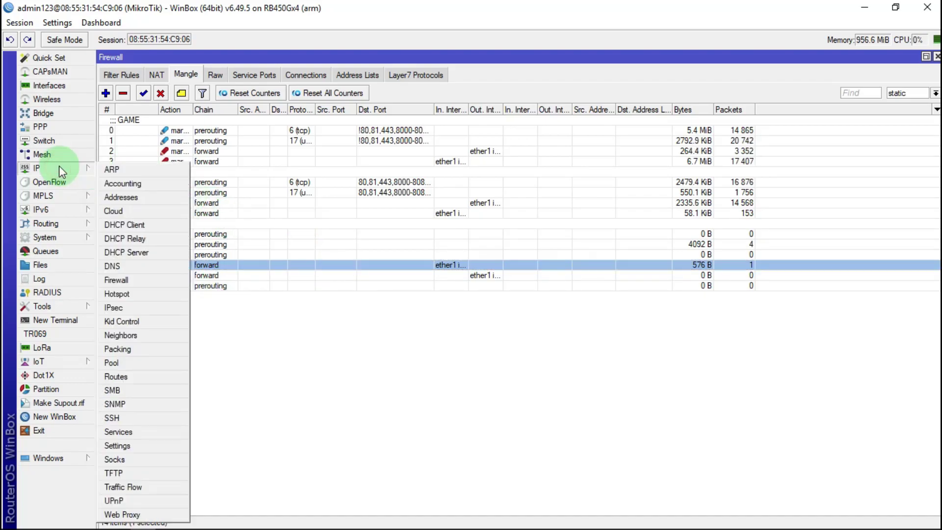
{"action": "left_click", "coordinate": [137, 375]}
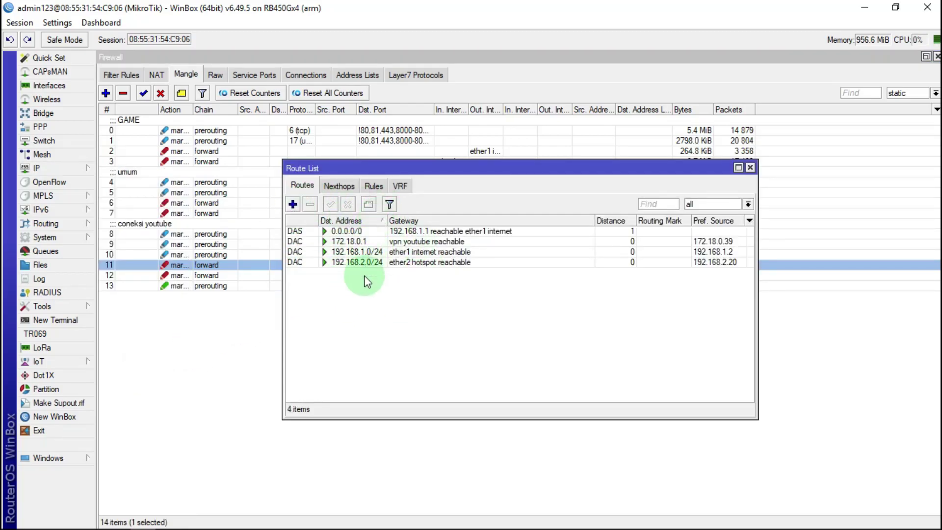
{"action": "left_click", "coordinate": [293, 204]}
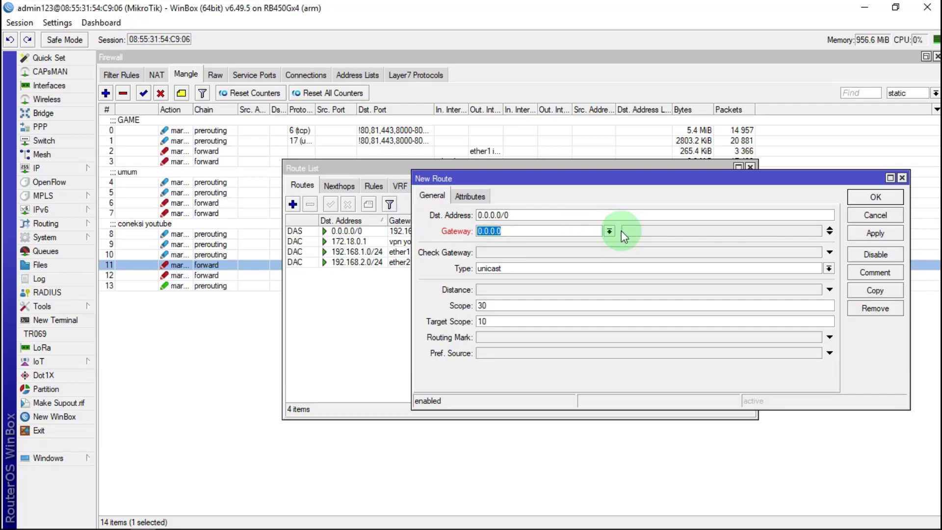
{"action": "left_click", "coordinate": [608, 231]}
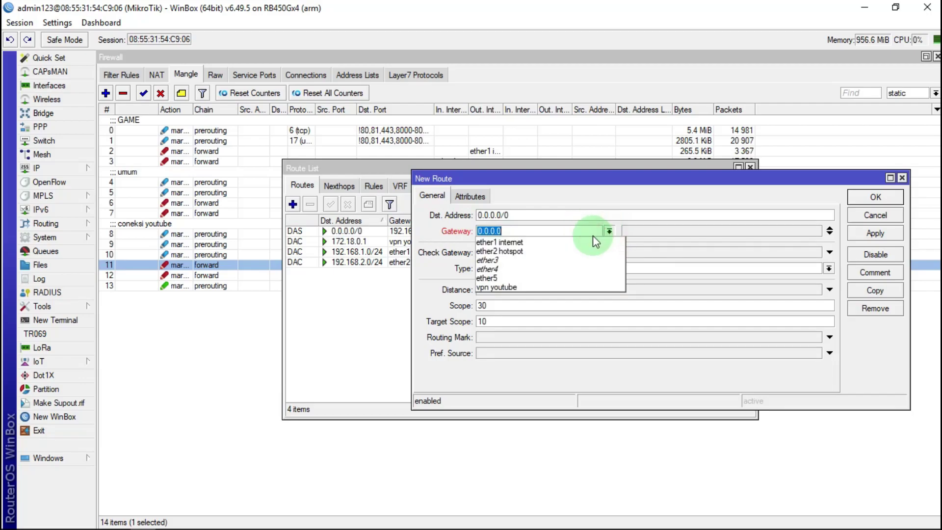
{"action": "left_click", "coordinate": [510, 287]}
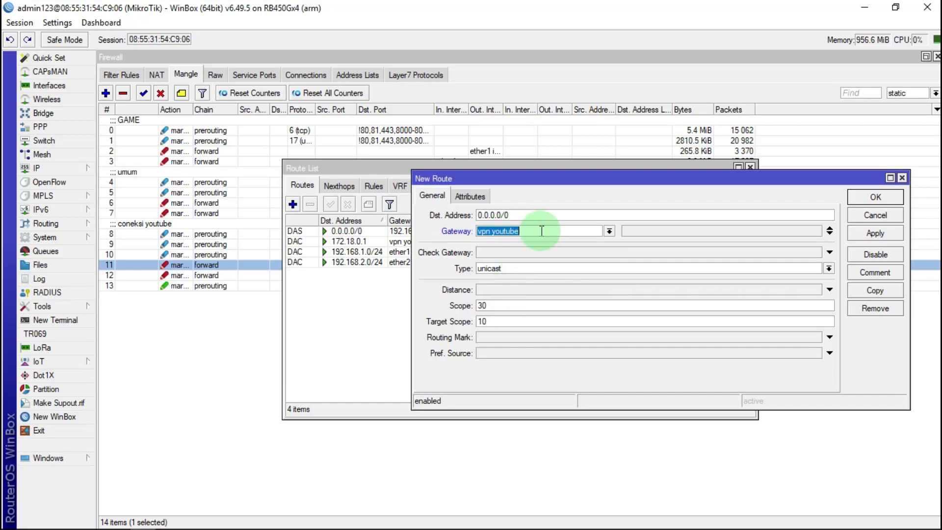
{"action": "left_click", "coordinate": [541, 230]}
{"action": "left_click", "coordinate": [427, 260]}
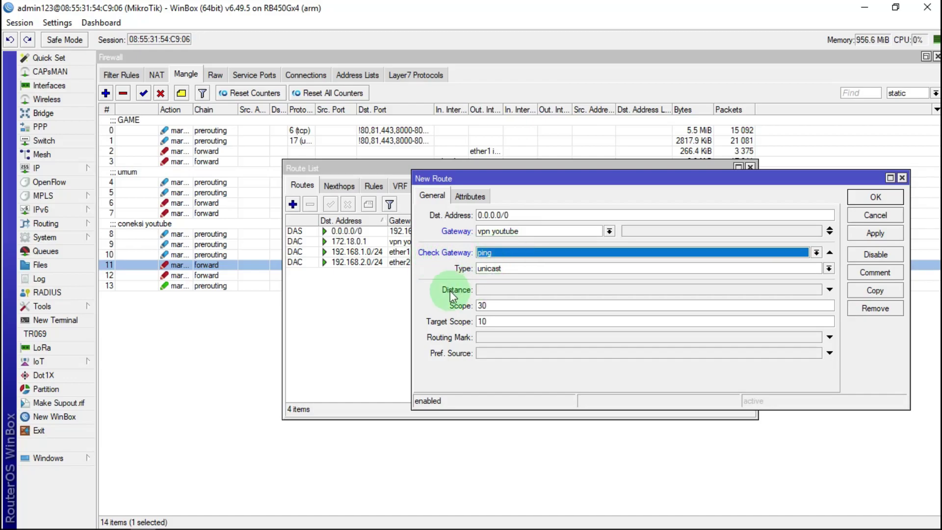
Give the route distance 1 and routing mark "routing youtube", save it, and close the route list
{"action": "left_click", "coordinate": [491, 289]}
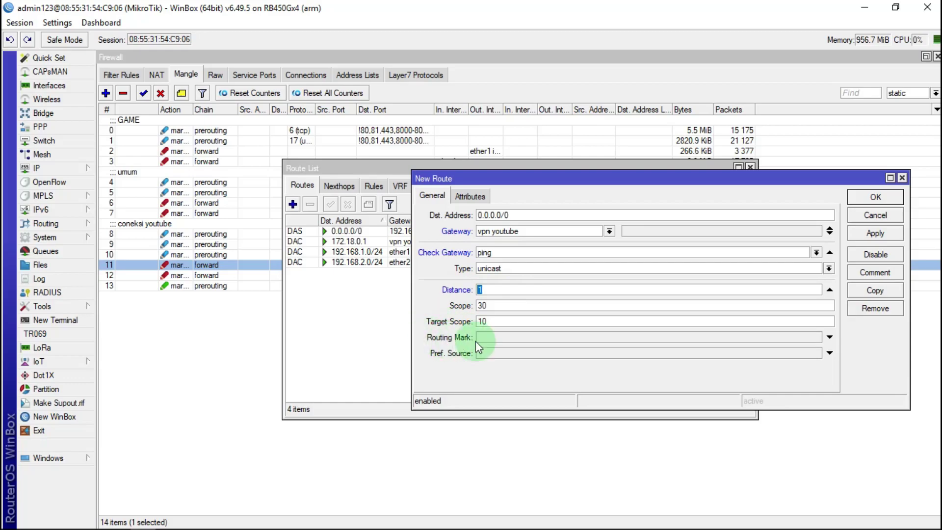
{"action": "left_click", "coordinate": [490, 337]}
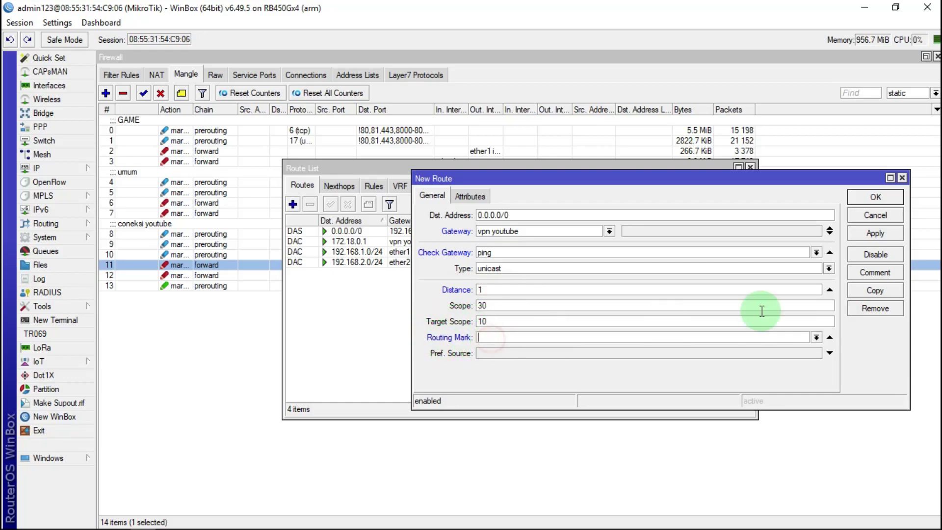
{"action": "left_click", "coordinate": [816, 337]}
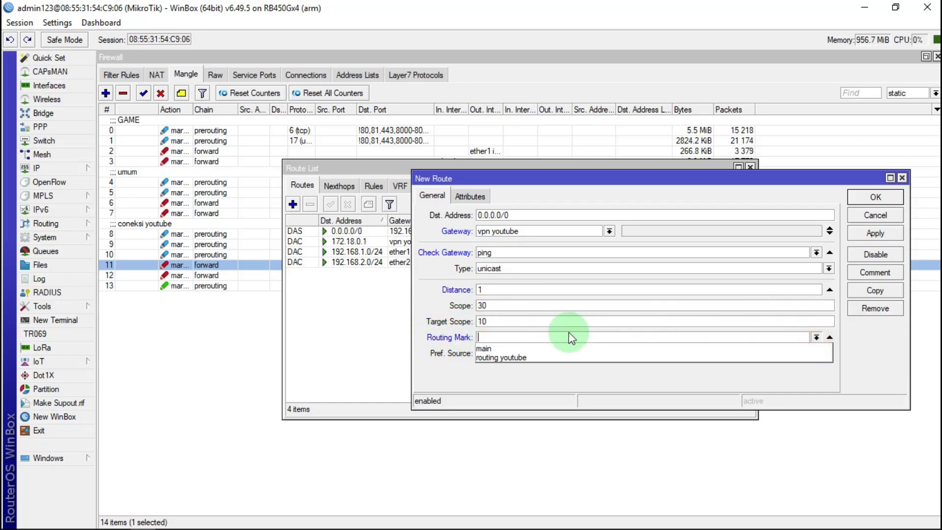
{"action": "left_click", "coordinate": [500, 357]}
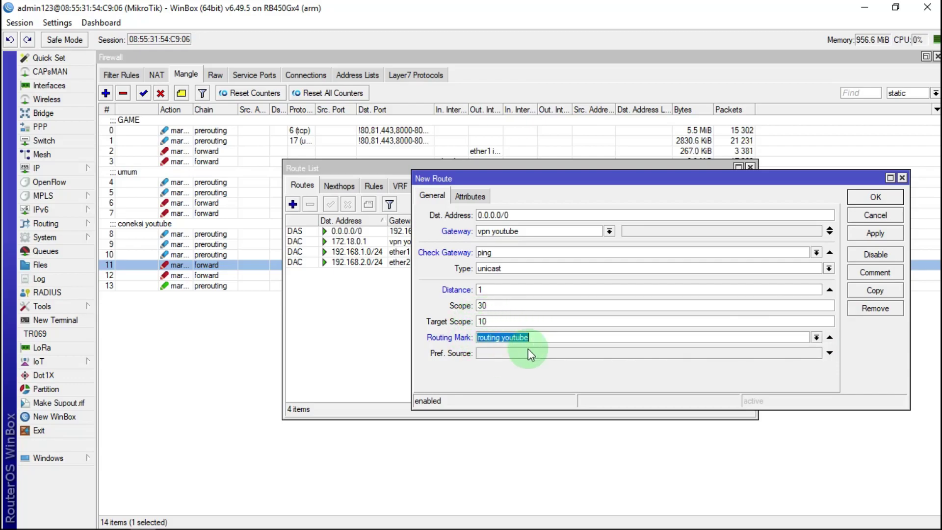
{"action": "left_click", "coordinate": [879, 232]}
{"action": "left_click", "coordinate": [879, 198]}
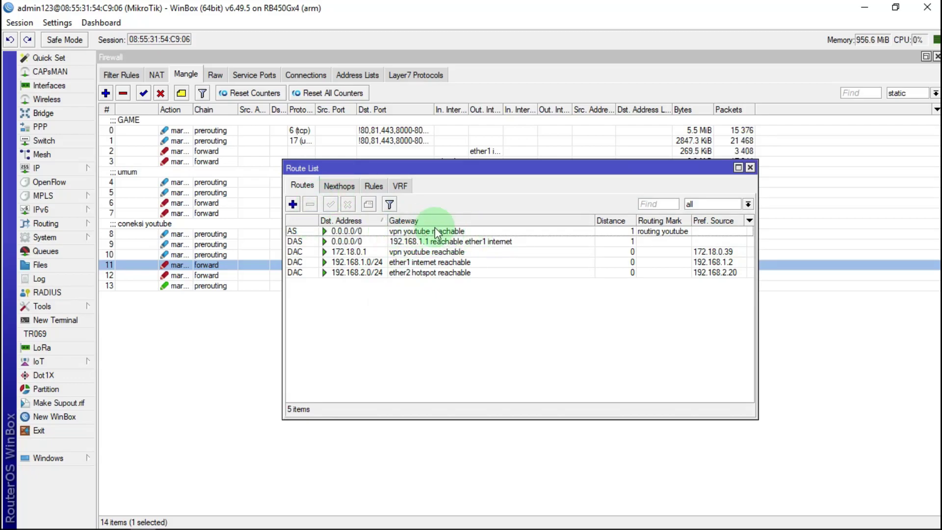
{"action": "left_click", "coordinate": [749, 167]}
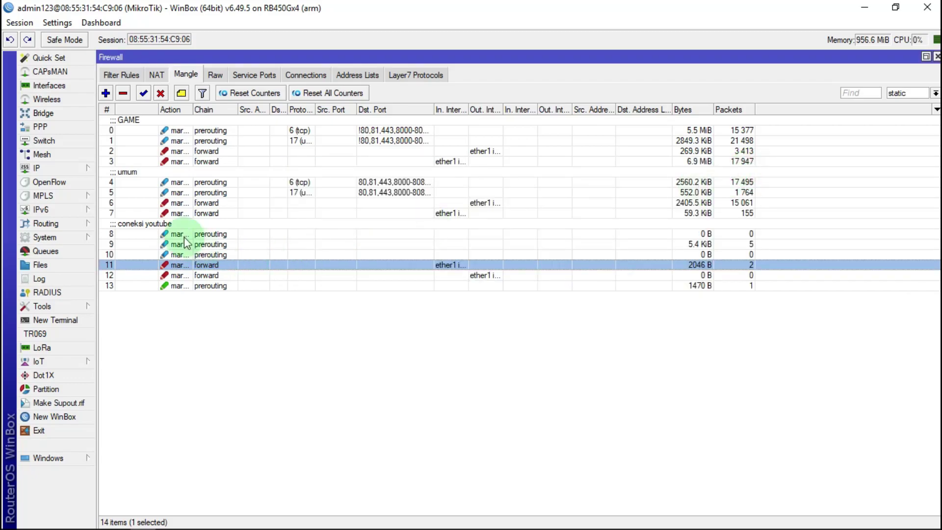
Create a firewall NAT rule on the srcnat chain with out-interface "vpn youtube"
{"action": "left_click", "coordinate": [155, 75]}
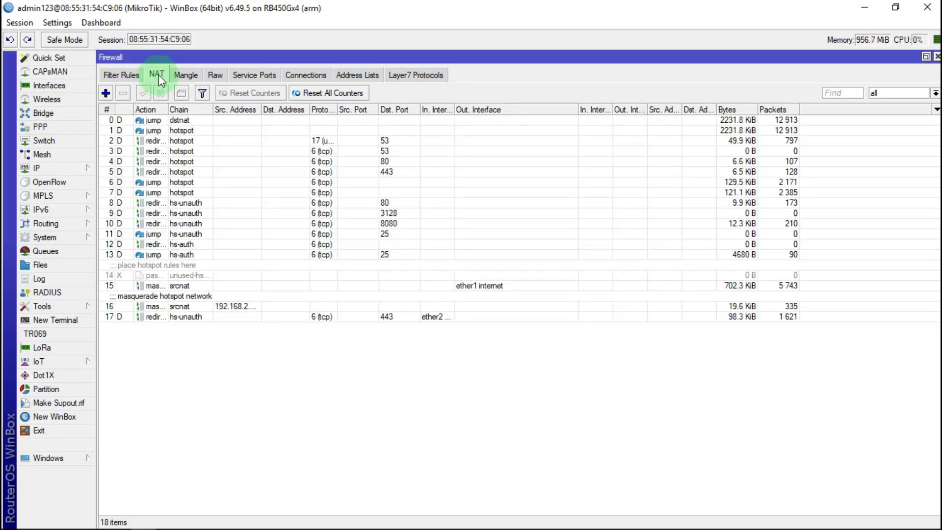
{"action": "left_click", "coordinate": [105, 93]}
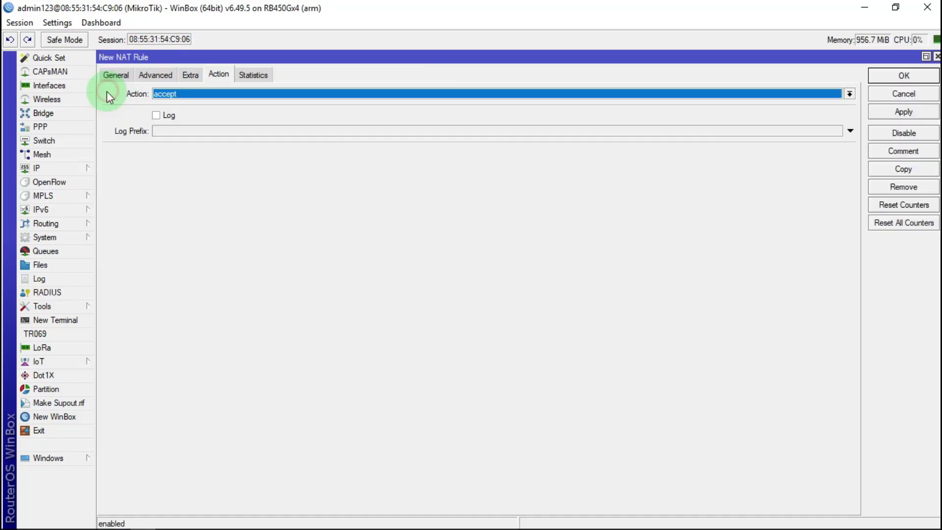
{"action": "left_click", "coordinate": [116, 75]}
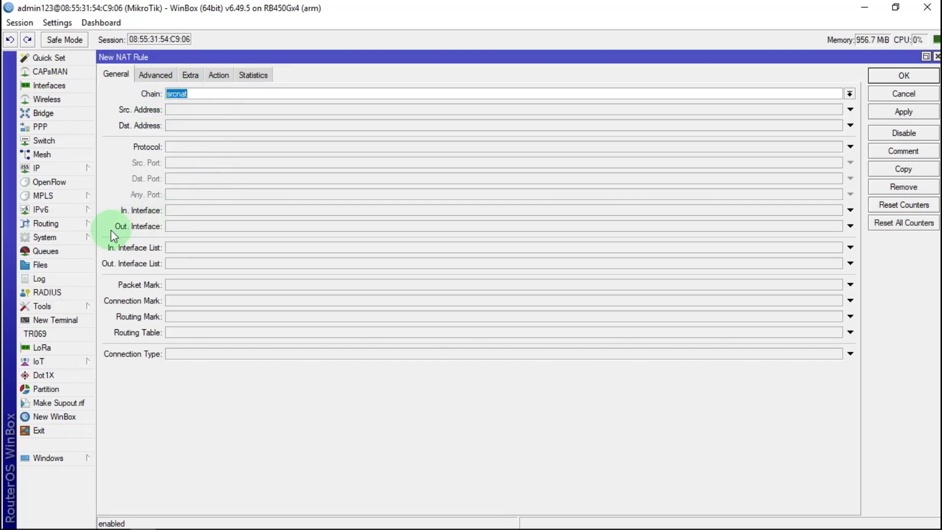
{"action": "left_click", "coordinate": [182, 226]}
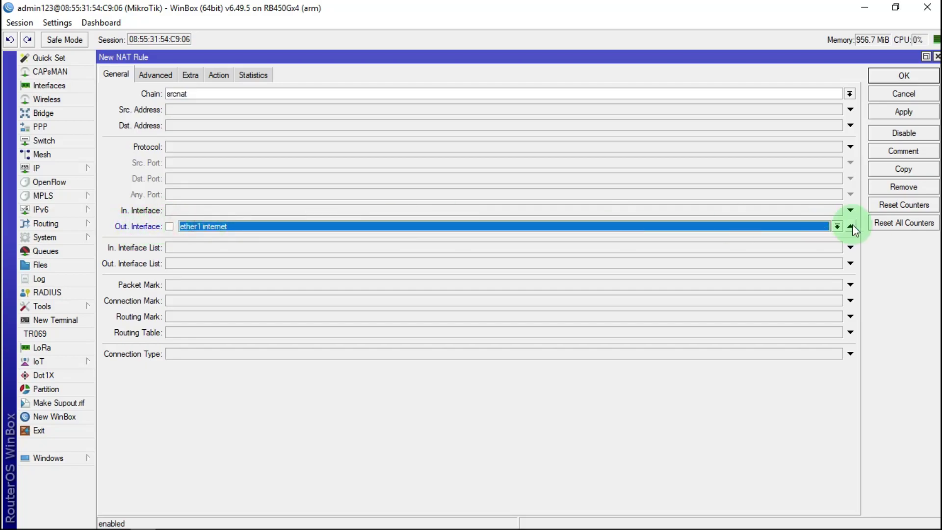
{"action": "left_click", "coordinate": [836, 226]}
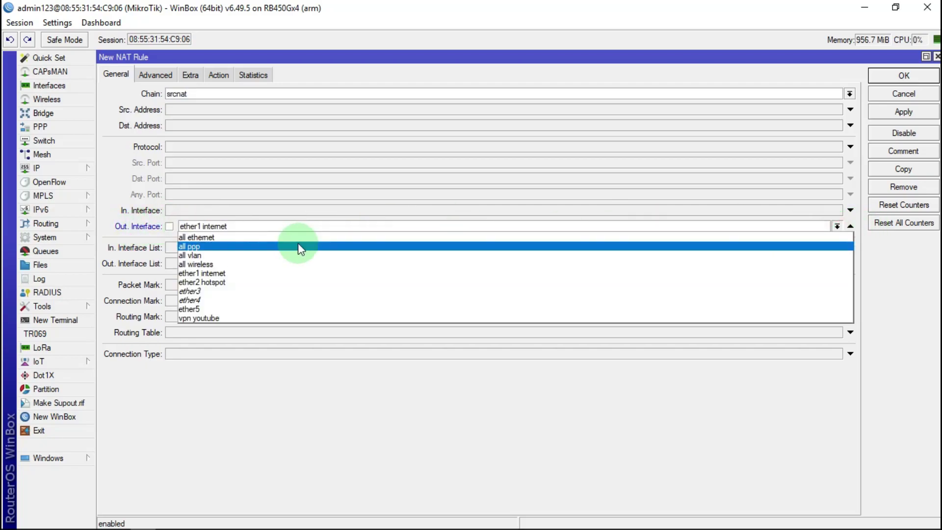
{"action": "left_click", "coordinate": [208, 317]}
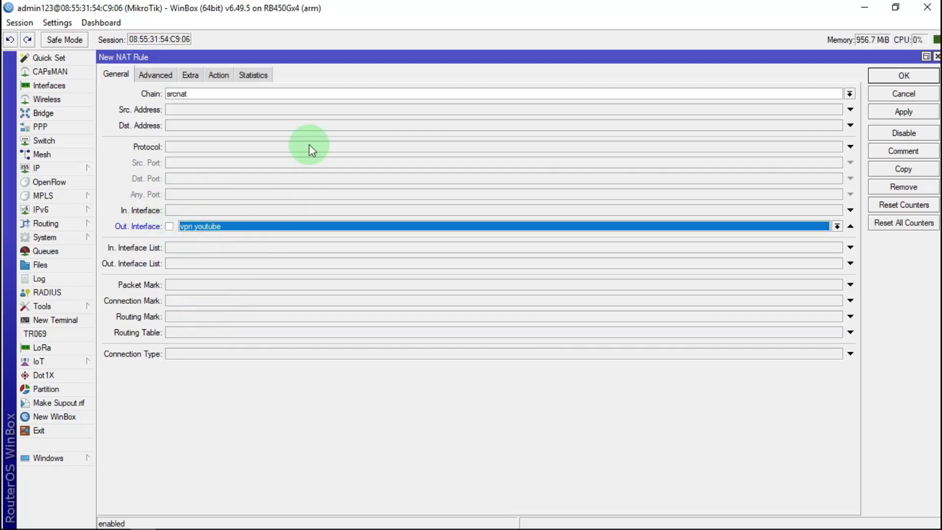
Set the NAT rule's action to masquerade and save the rule
{"action": "left_click", "coordinate": [222, 74]}
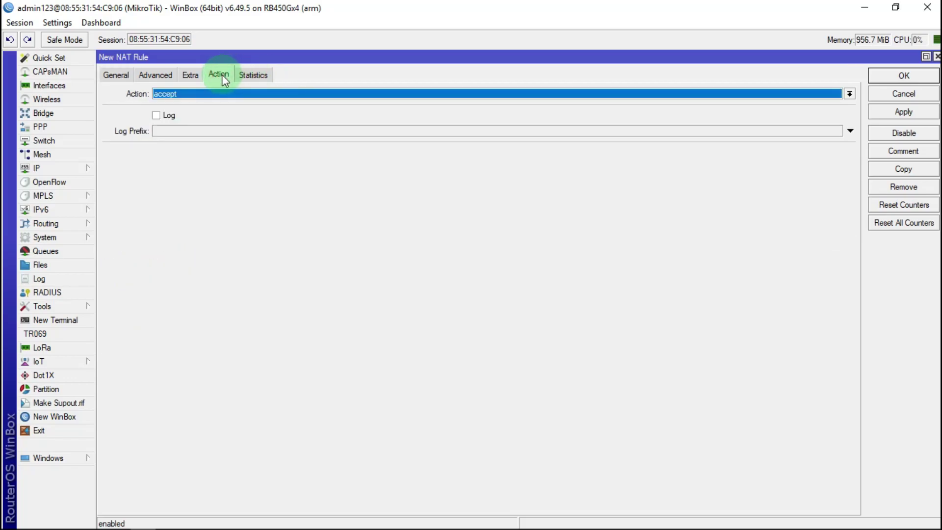
{"action": "left_click", "coordinate": [217, 93]}
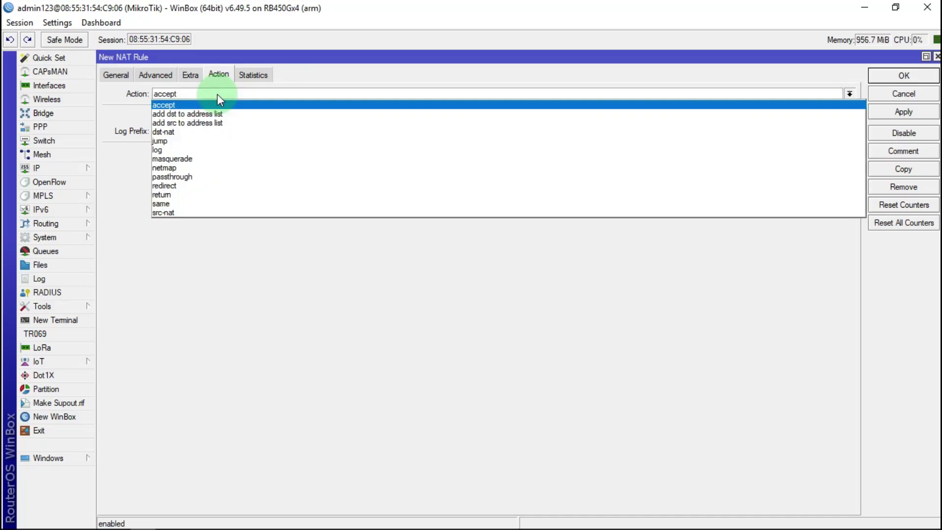
{"action": "left_click", "coordinate": [179, 158]}
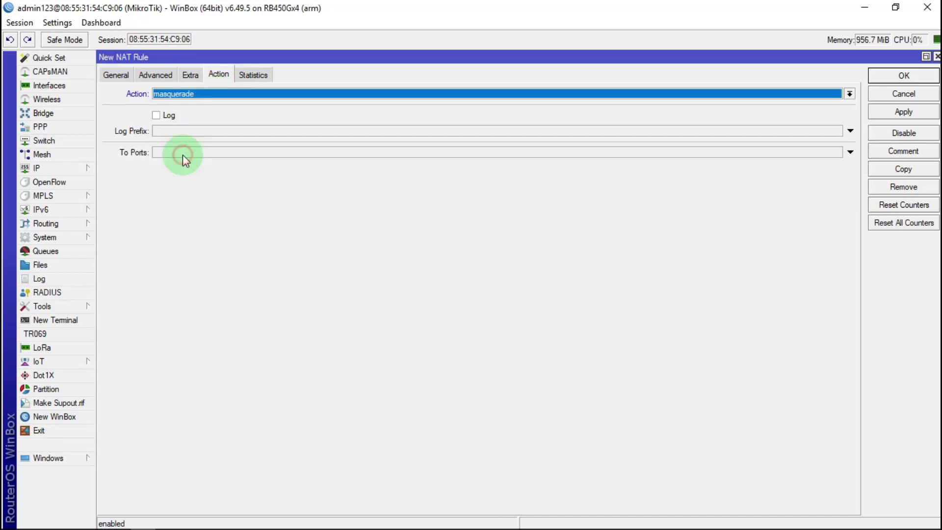
{"action": "left_click", "coordinate": [901, 112]}
{"action": "left_click", "coordinate": [904, 75]}
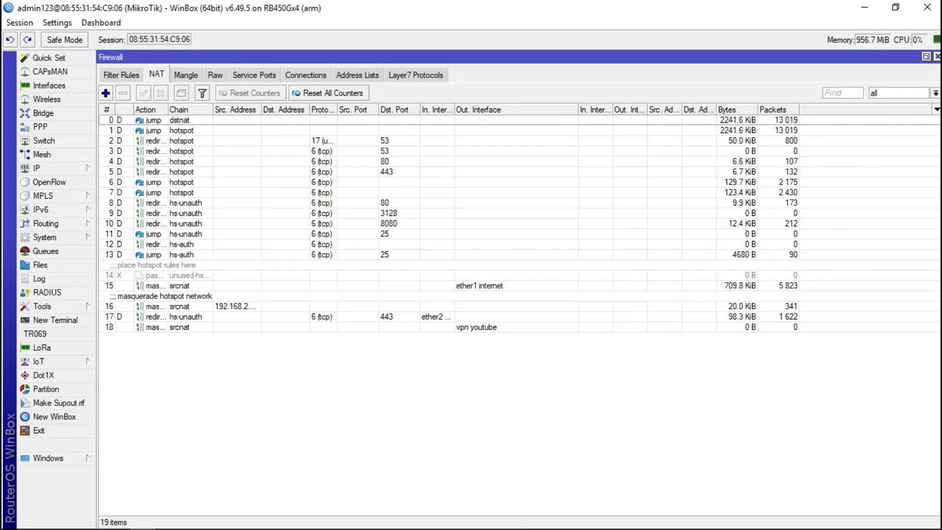
Close the Firewall window and expand the connected open Wi-Fi network's entry in the Windows network list
{"action": "left_click", "coordinate": [937, 56]}
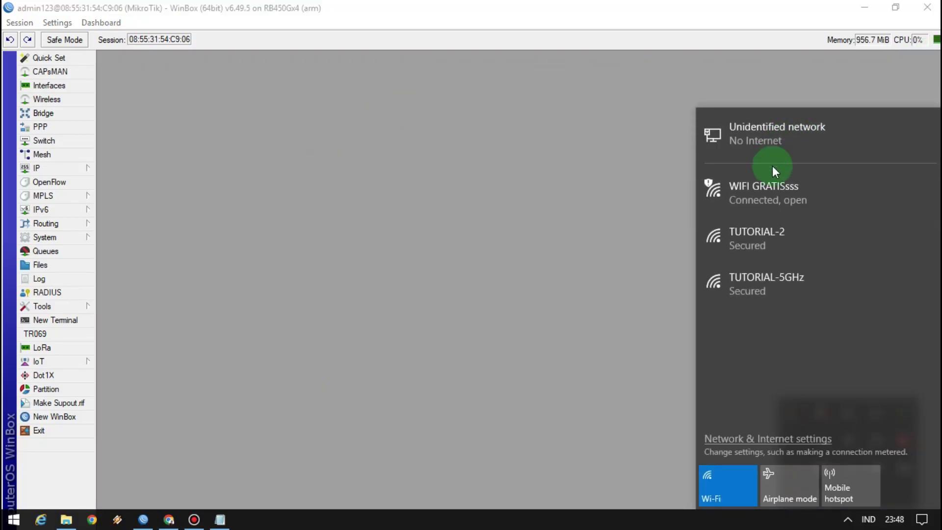
{"action": "left_click", "coordinate": [789, 196]}
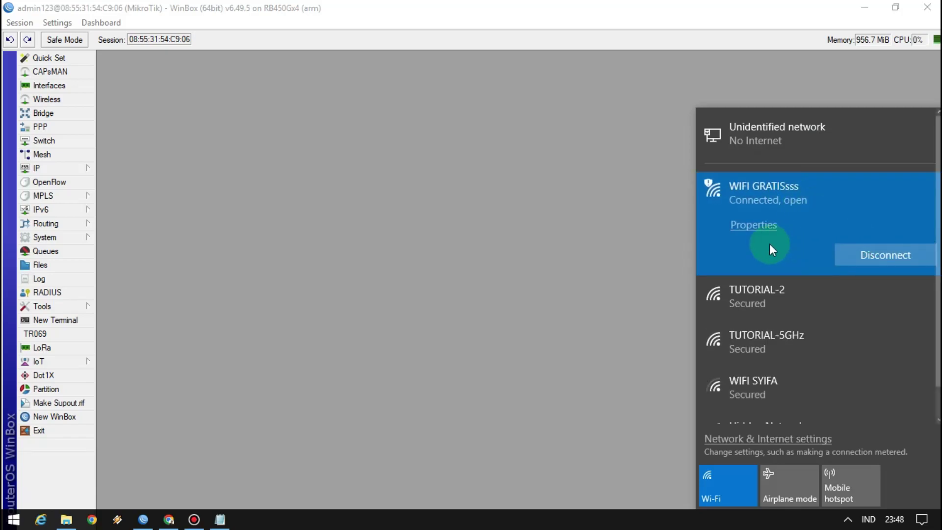
Check the IPv4 address in the connected Wi-Fi network's properties, and close the Settings window
{"action": "left_click", "coordinate": [761, 225]}
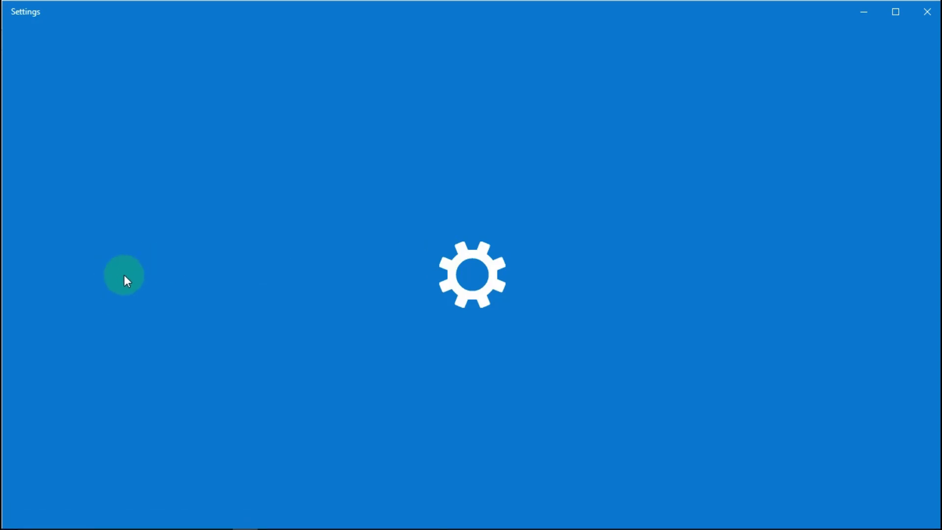
{"action": "scroll", "coordinate": [187, 363], "scroll_direction": "down", "scroll_amount": 2}
{"action": "scroll", "coordinate": [191, 373], "scroll_direction": "down", "scroll_amount": 5}
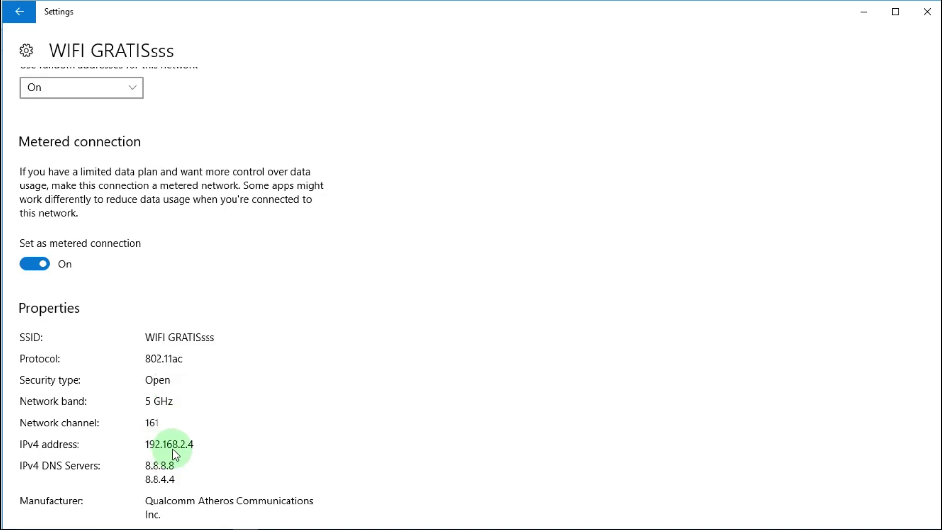
{"action": "left_click", "coordinate": [924, 13]}
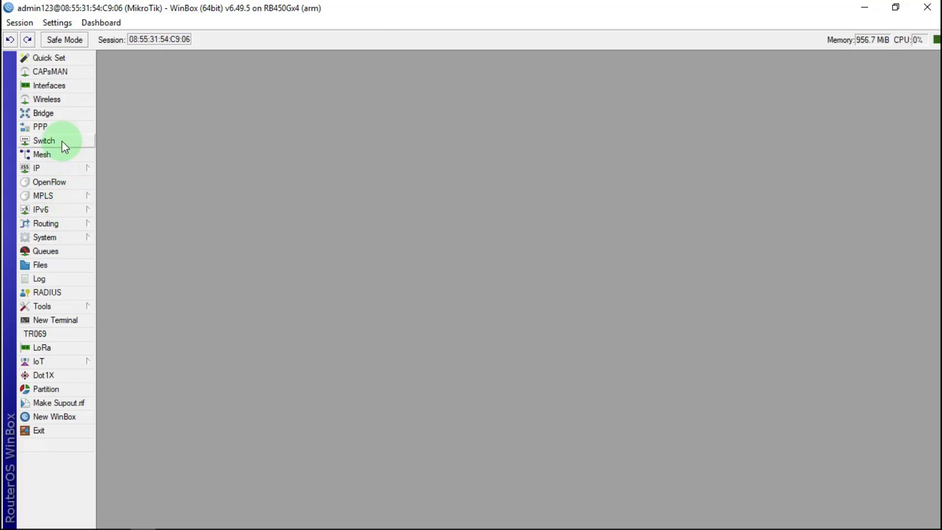
Check the addresses of the active hotspot users in the router, and close the Hotspot window
{"action": "left_click", "coordinate": [73, 167]}
{"action": "left_click", "coordinate": [131, 292]}
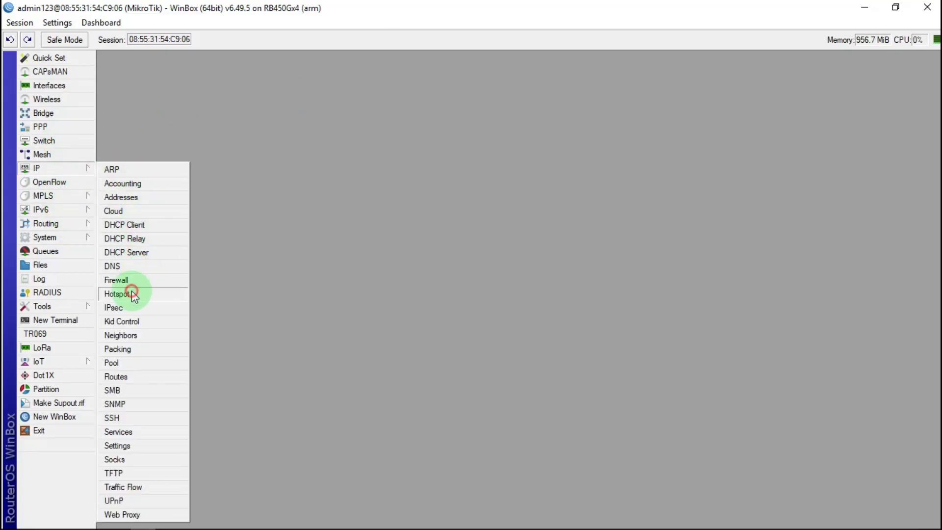
{"action": "left_click", "coordinate": [285, 74]}
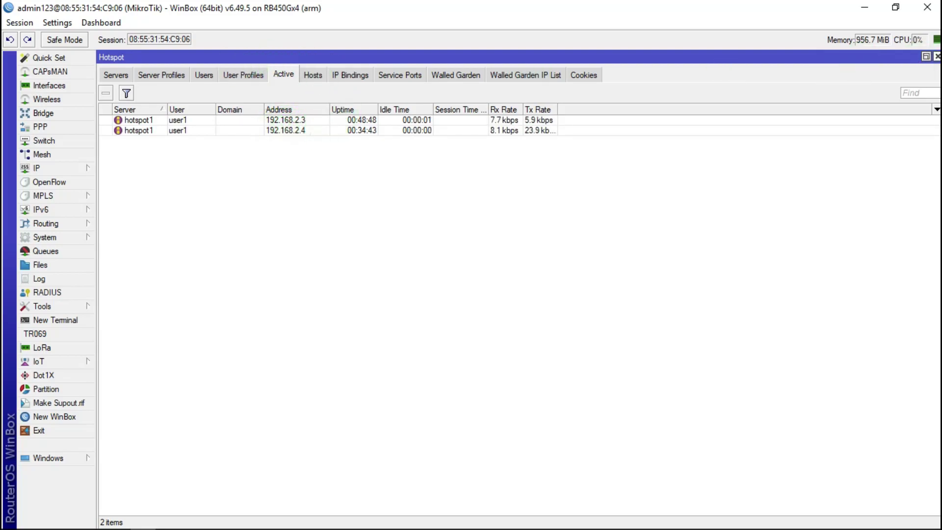
{"action": "left_click", "coordinate": [937, 57]}
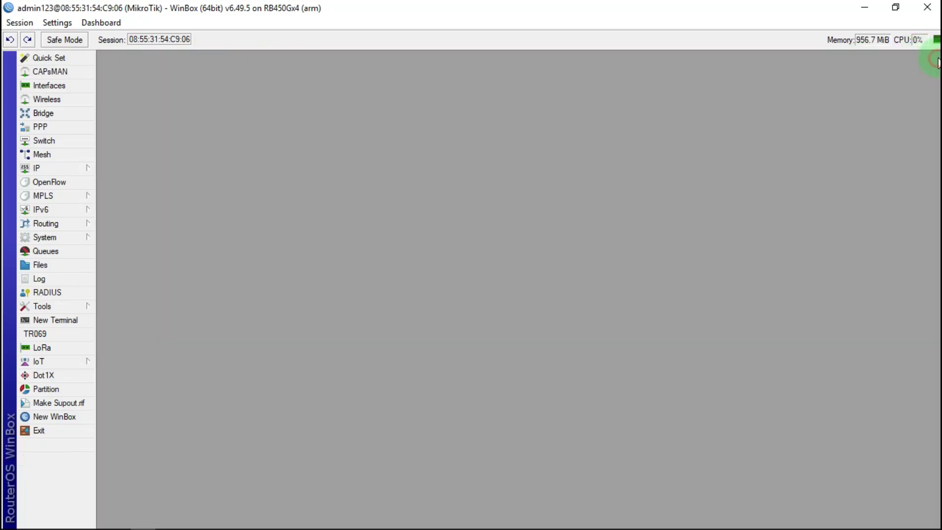
Switch to Chrome, search for youtube.com in a new tab and open the YouTube result
{"action": "left_click", "coordinate": [104, 520]}
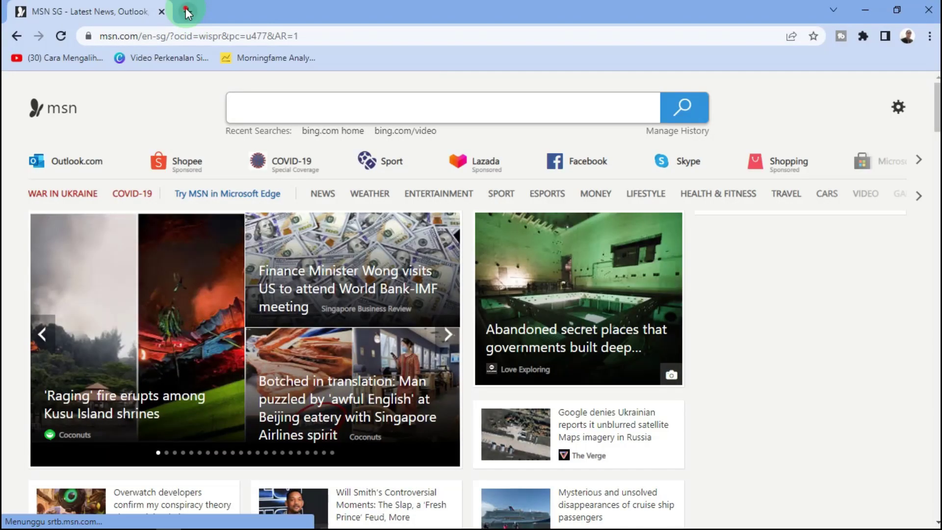
{"action": "left_click", "coordinate": [186, 12]}
{"action": "left_click", "coordinate": [139, 35]}
{"action": "left_click", "coordinate": [136, 69]}
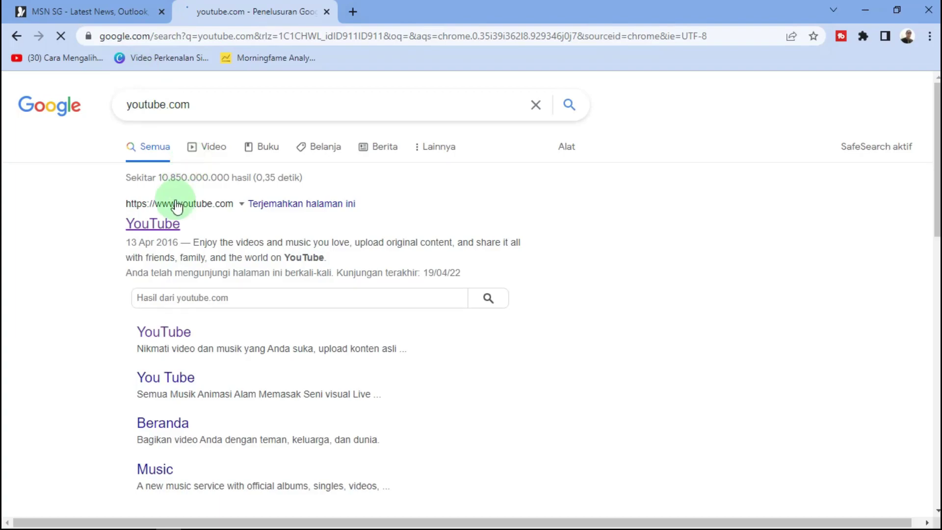
{"action": "left_click", "coordinate": [153, 225]}
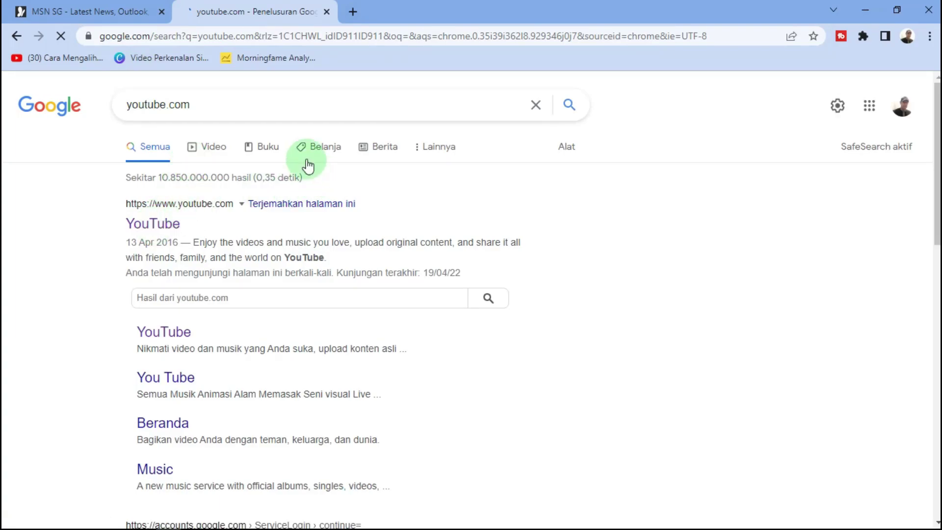
Switch back to WinBox, inspect the traffic graphs of the "vpn youtube" interface and close its window
{"action": "mouse_move", "coordinate": [245, 522]}
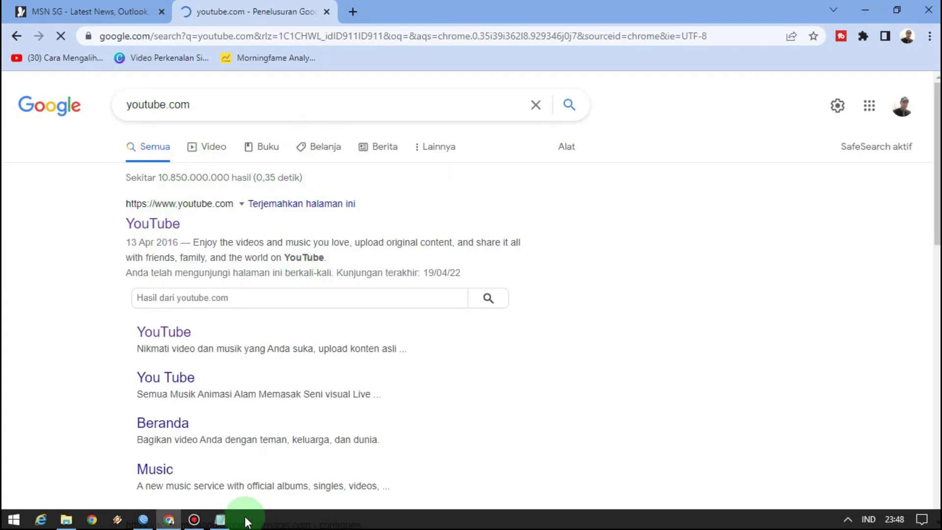
{"action": "left_click", "coordinate": [142, 519]}
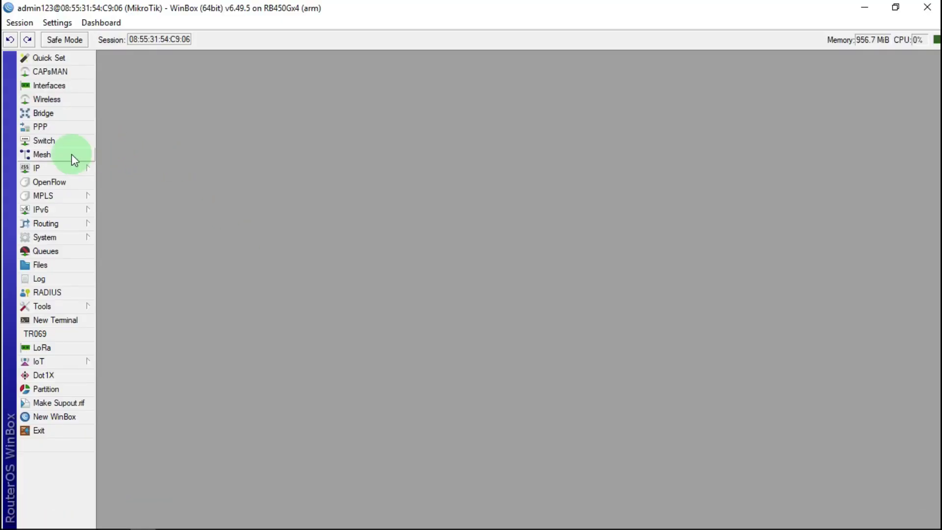
{"action": "left_click", "coordinate": [63, 85]}
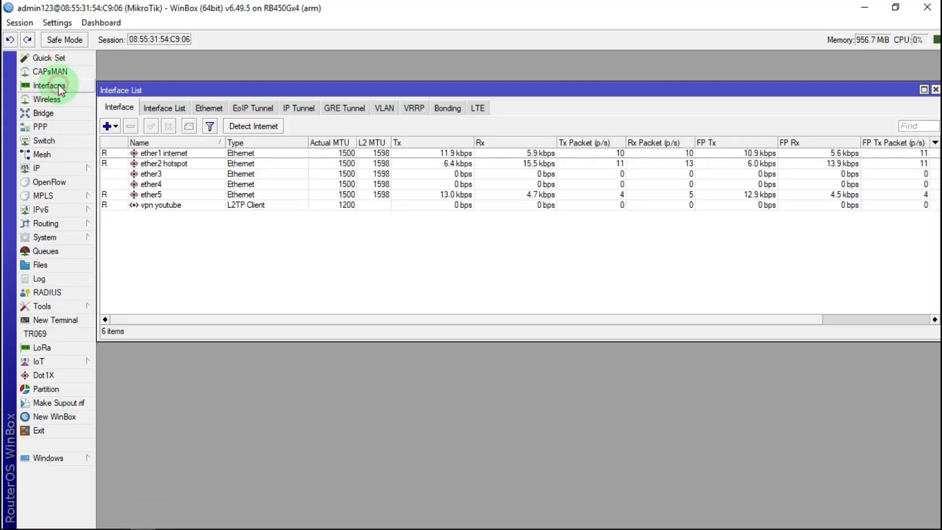
{"action": "double_click", "coordinate": [487, 205]}
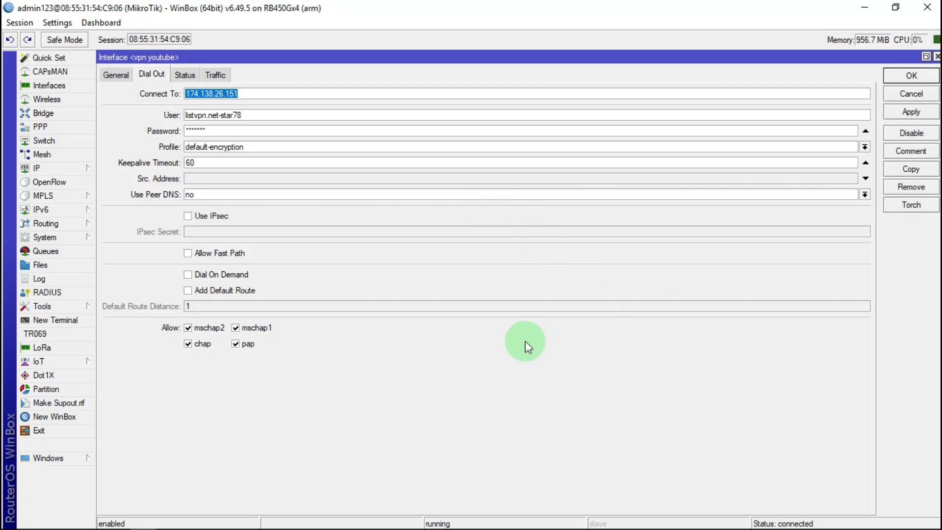
{"action": "left_click", "coordinate": [215, 76]}
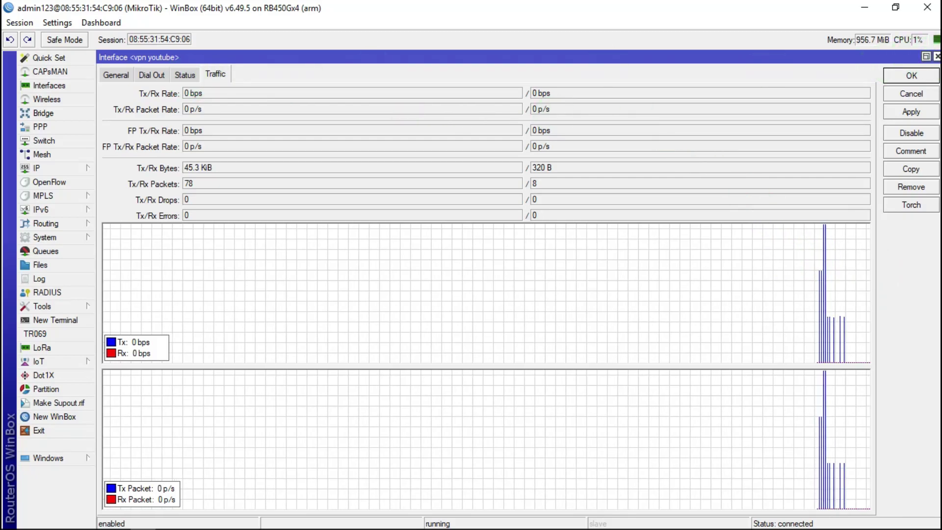
{"action": "left_click", "coordinate": [930, 76]}
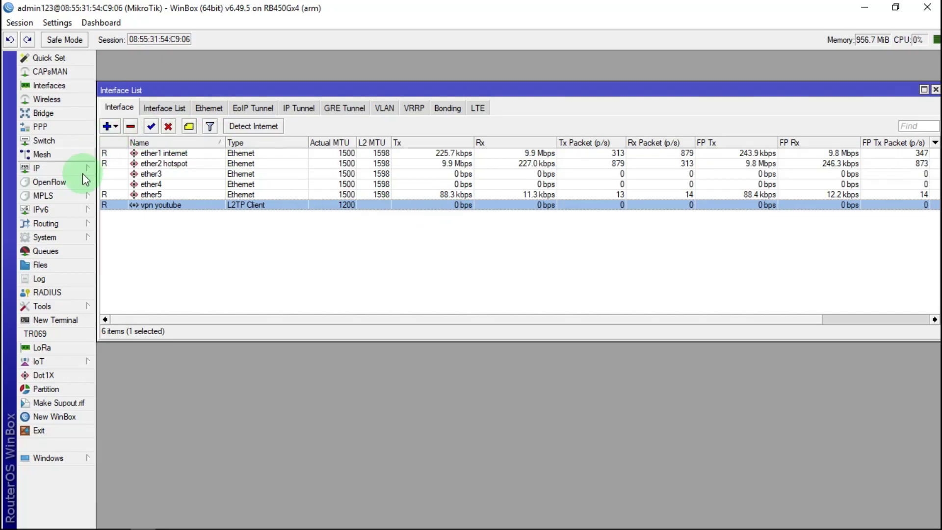
Inspect the statistics of the last prerouting mangle rule under "coneksi youtube" in the firewall, and close the rule
{"action": "left_click", "coordinate": [69, 168]}
{"action": "left_click", "coordinate": [118, 278]}
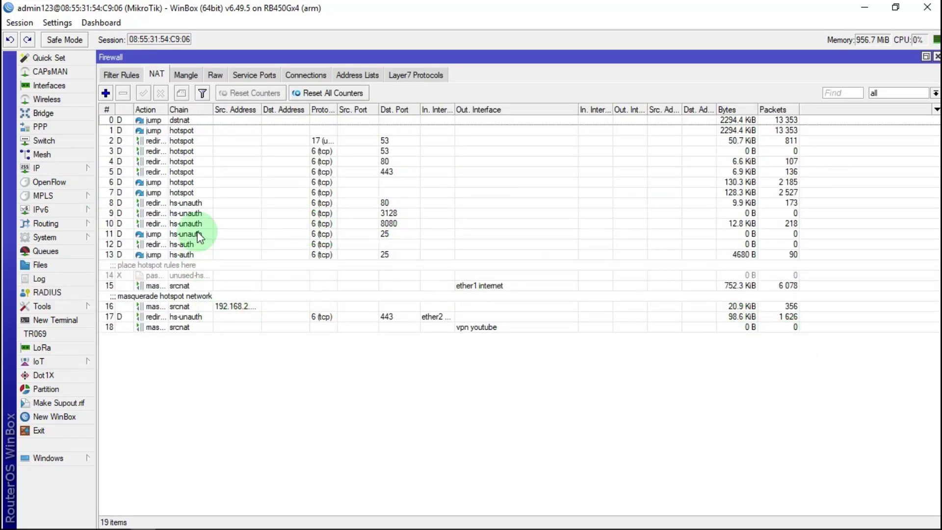
{"action": "left_click", "coordinate": [186, 81]}
{"action": "left_click", "coordinate": [230, 265]}
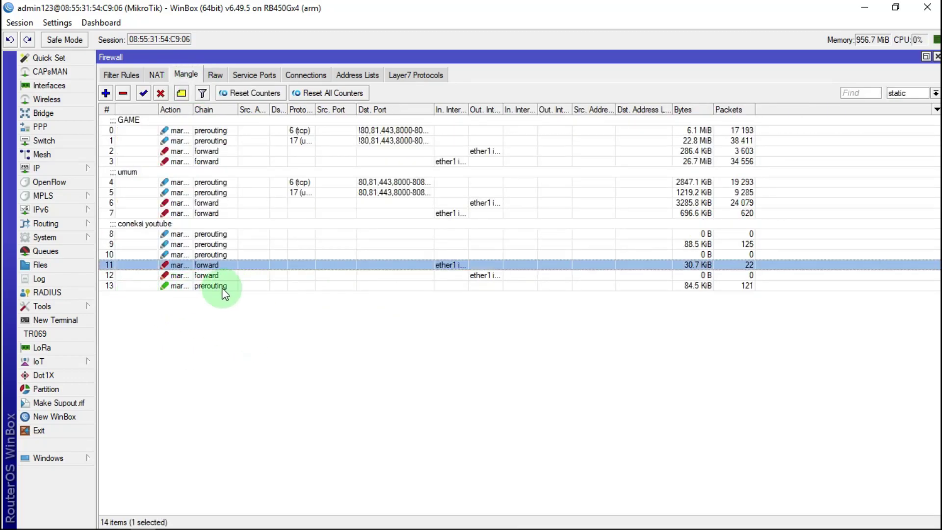
{"action": "left_click", "coordinate": [208, 287]}
{"action": "double_click", "coordinate": [208, 290]}
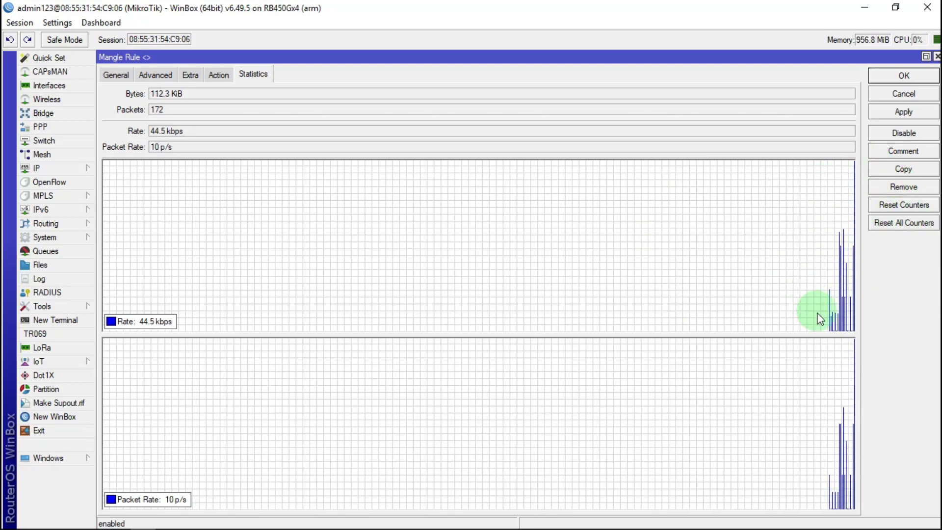
{"action": "left_click", "coordinate": [937, 56]}
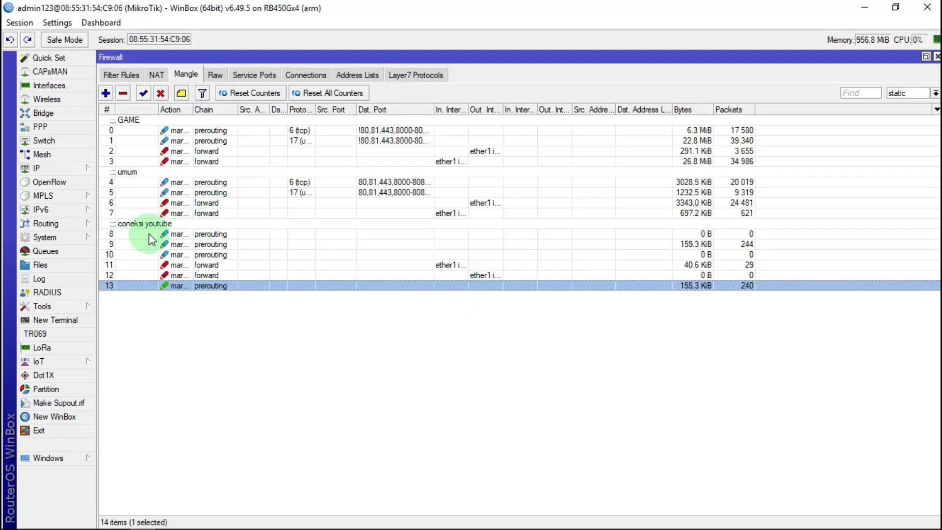
Create a new simple queue and name it "2.youtube"
{"action": "left_click", "coordinate": [53, 251]}
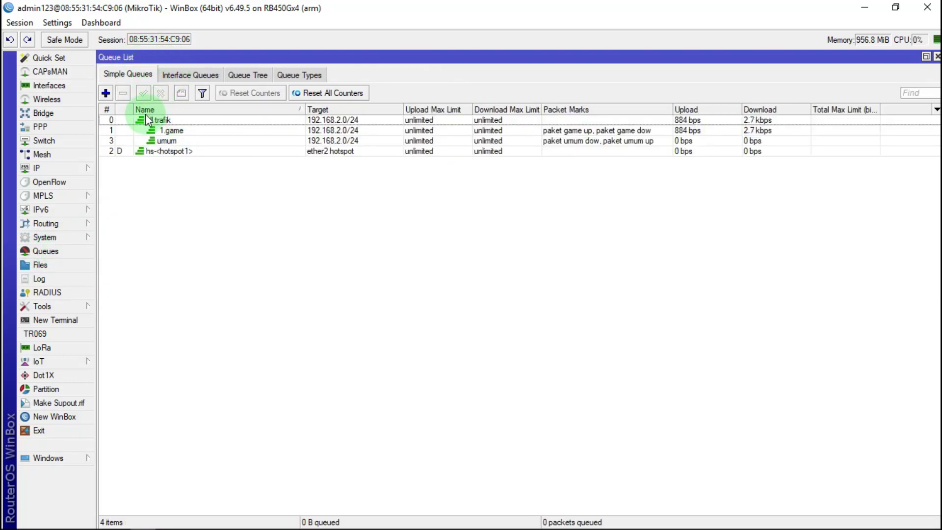
{"action": "left_click", "coordinate": [113, 134]}
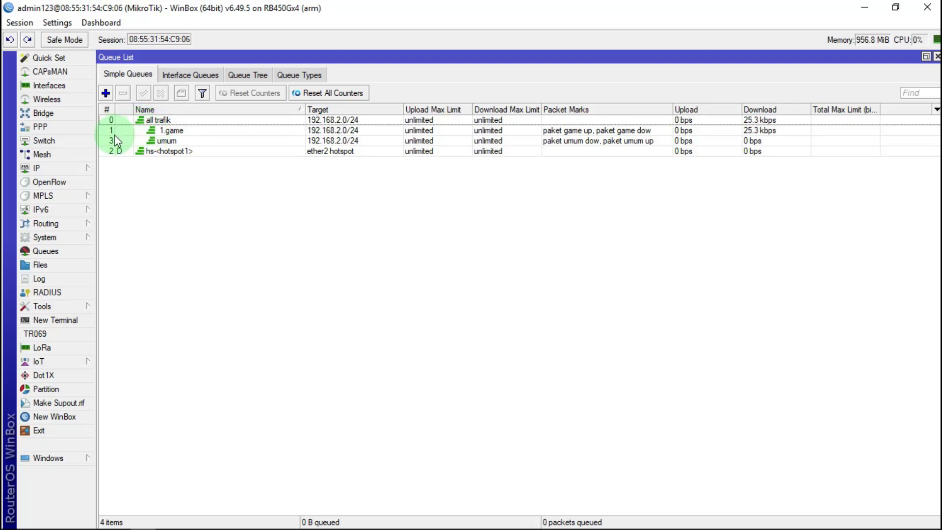
{"action": "left_click", "coordinate": [106, 93]}
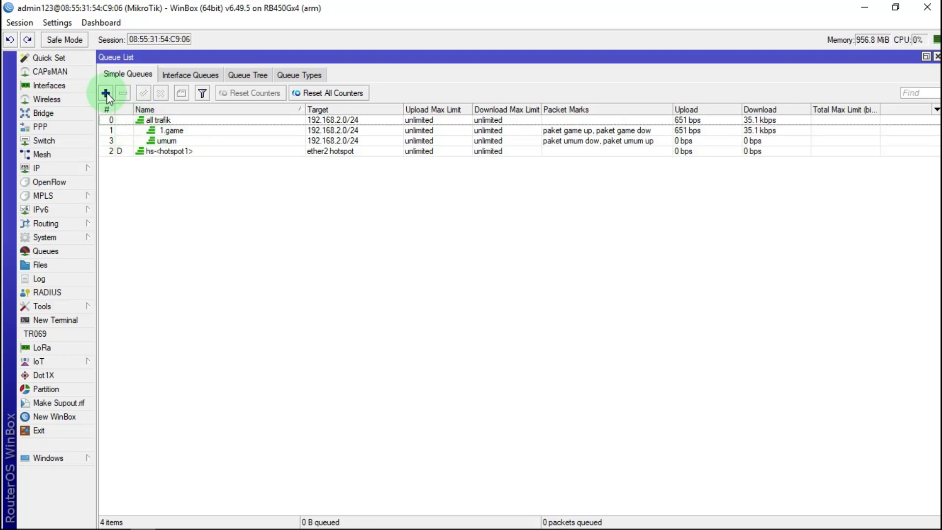
{"action": "left_click", "coordinate": [106, 93]}
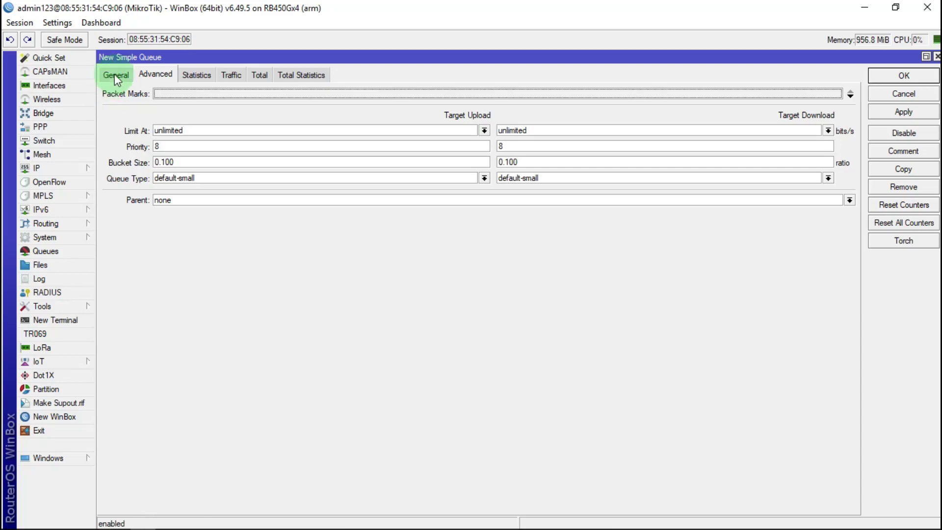
{"action": "left_click", "coordinate": [116, 76]}
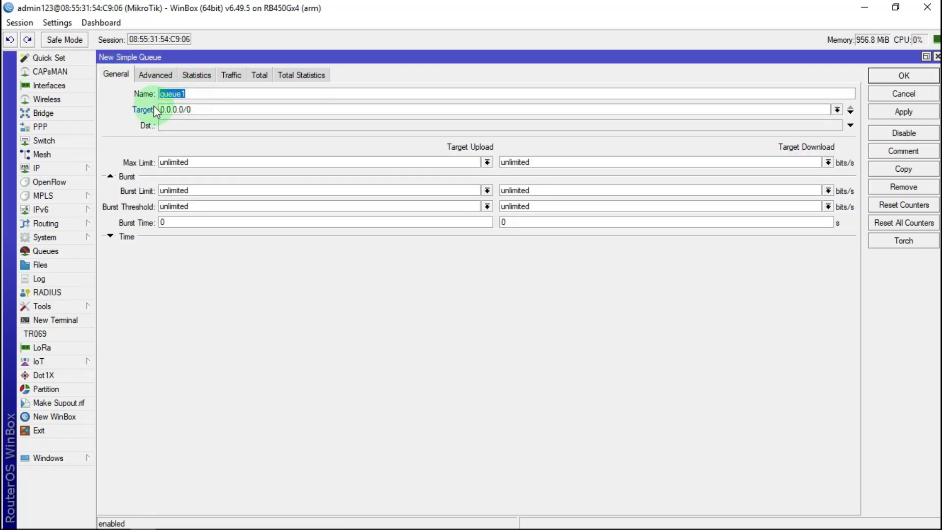
{"action": "type", "text": "2.youtube"}
Copy the network address of the ether2 hotspot interface from the IP address list, and close the address windows
{"action": "left_click", "coordinate": [75, 169]}
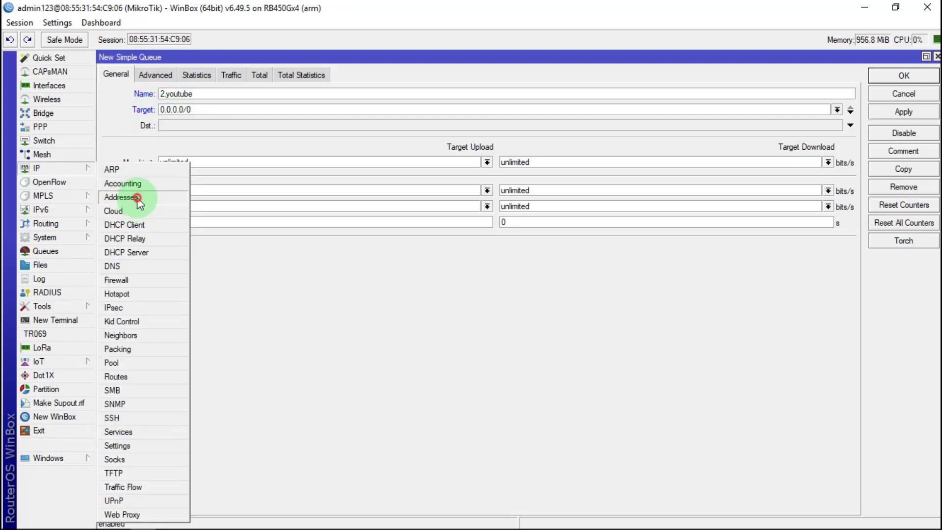
{"action": "left_click", "coordinate": [136, 198]}
{"action": "double_click", "coordinate": [271, 122]}
{"action": "left_click_drag", "start_coordinate": [470, 215], "coordinate": [384, 216]}
{"action": "right_click", "coordinate": [444, 213]}
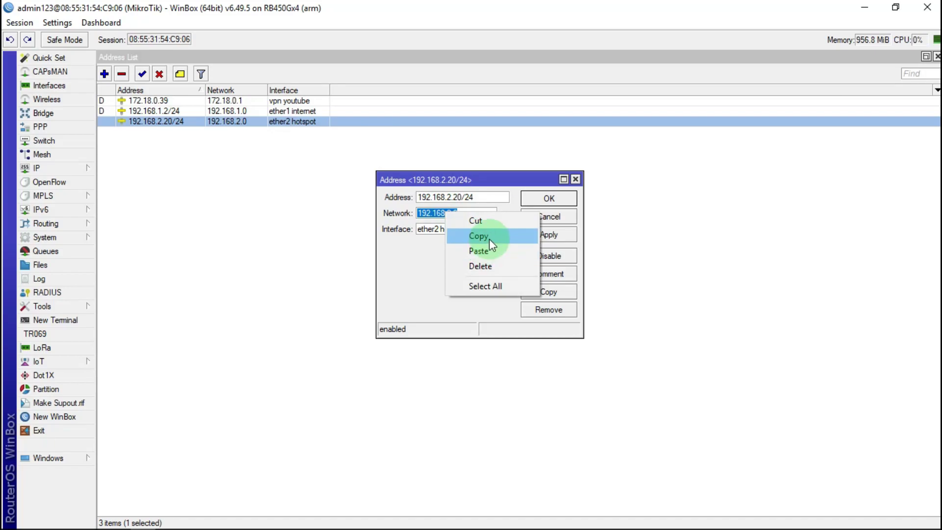
{"action": "left_click", "coordinate": [489, 238]}
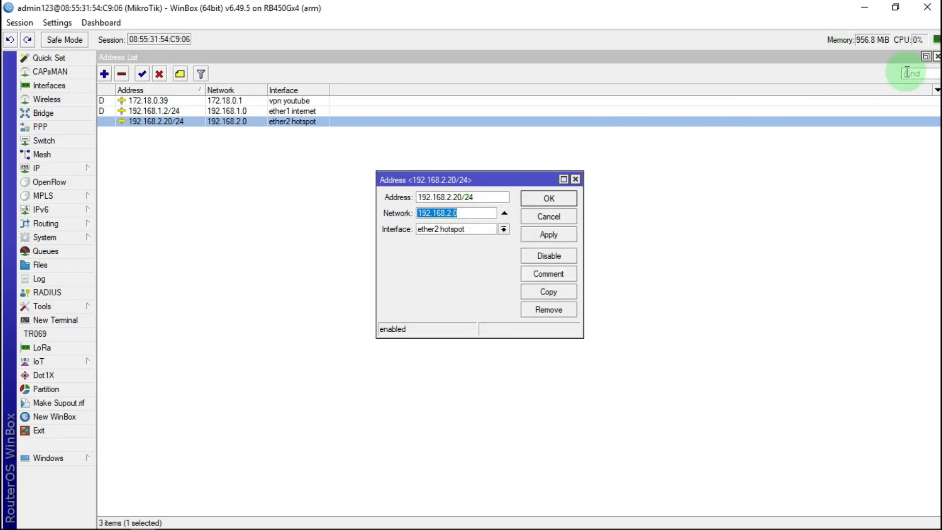
{"action": "left_click", "coordinate": [574, 179]}
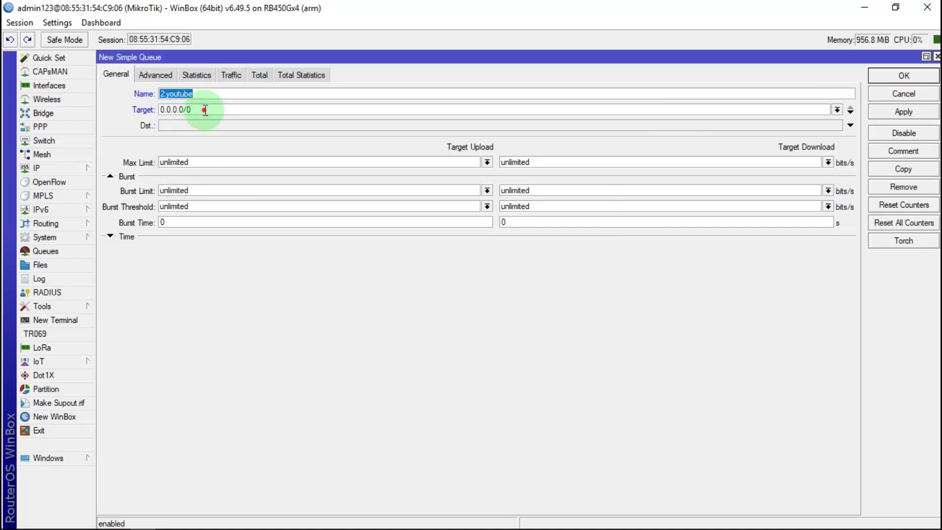
Set the new queue's target to the copied hotspot network with a /24 mask, 192.168.2.0/24
{"action": "left_click_drag", "start_coordinate": [208, 109], "coordinate": [112, 114]}
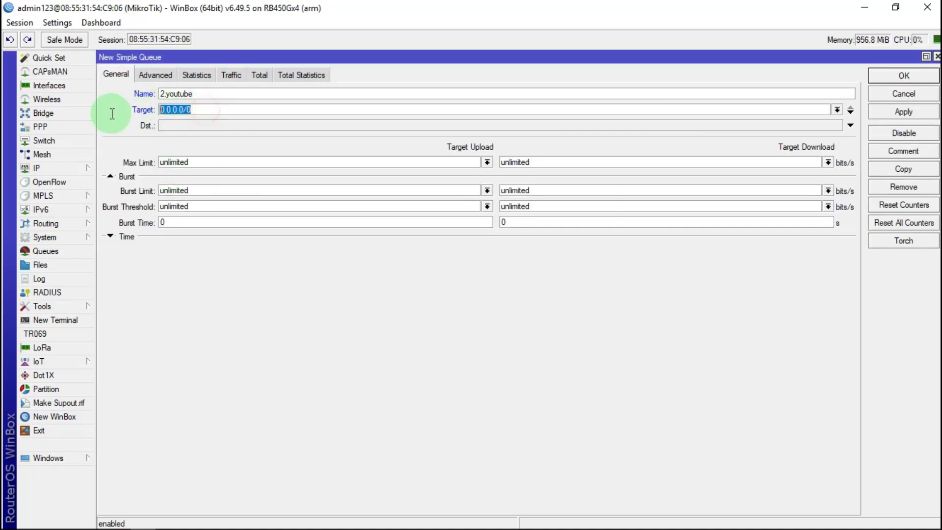
{"action": "right_click", "coordinate": [183, 110]}
{"action": "left_click", "coordinate": [212, 145]}
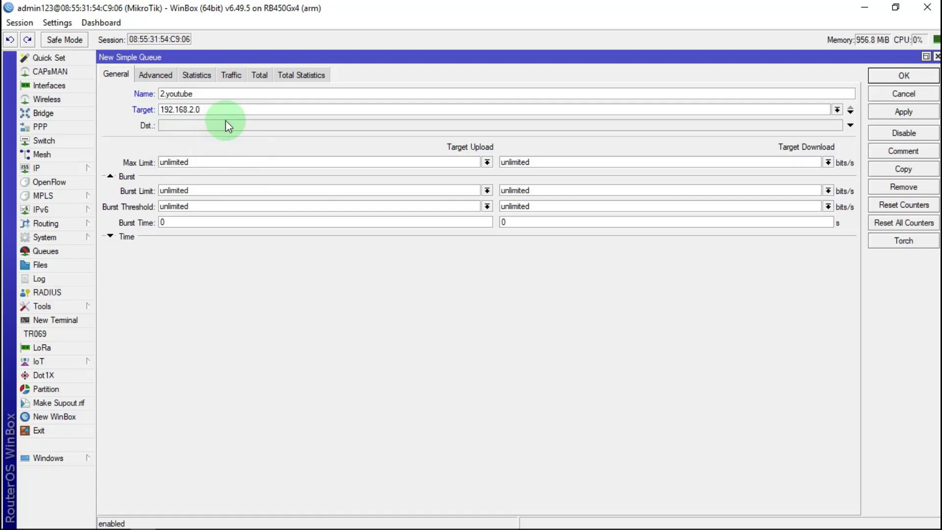
{"action": "type", "text": "/24"}
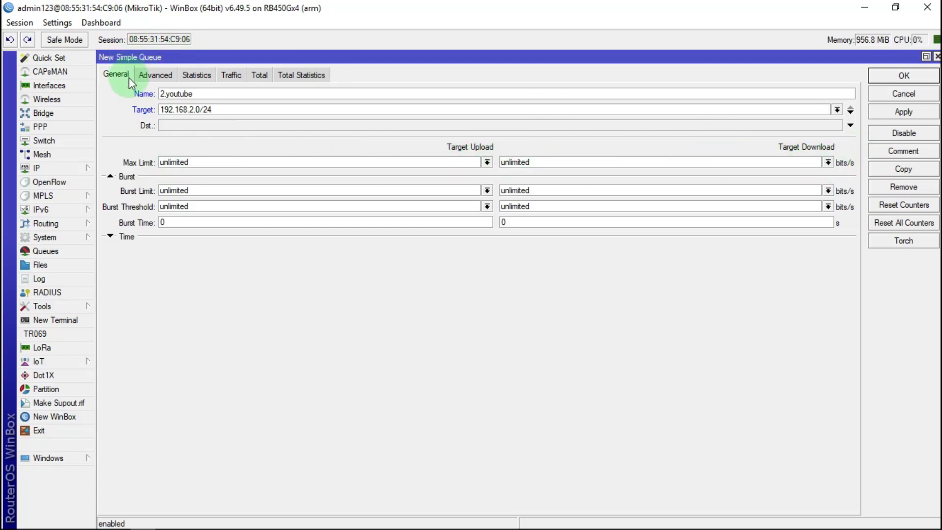
Assign the packet marks "paket youtube DOW" and "paket youtube UP" to the new simple queue
{"action": "left_click", "coordinate": [155, 74]}
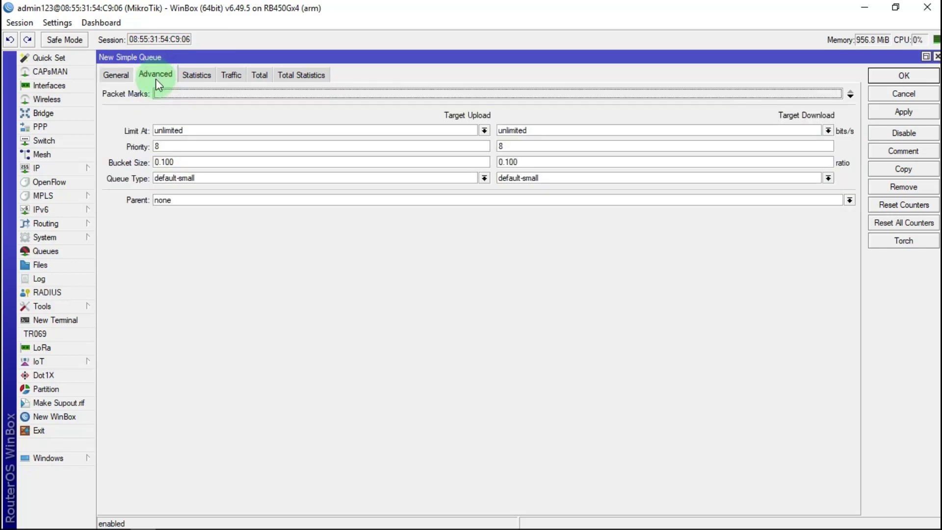
{"action": "left_click", "coordinate": [199, 94]}
{"action": "left_click", "coordinate": [836, 94]}
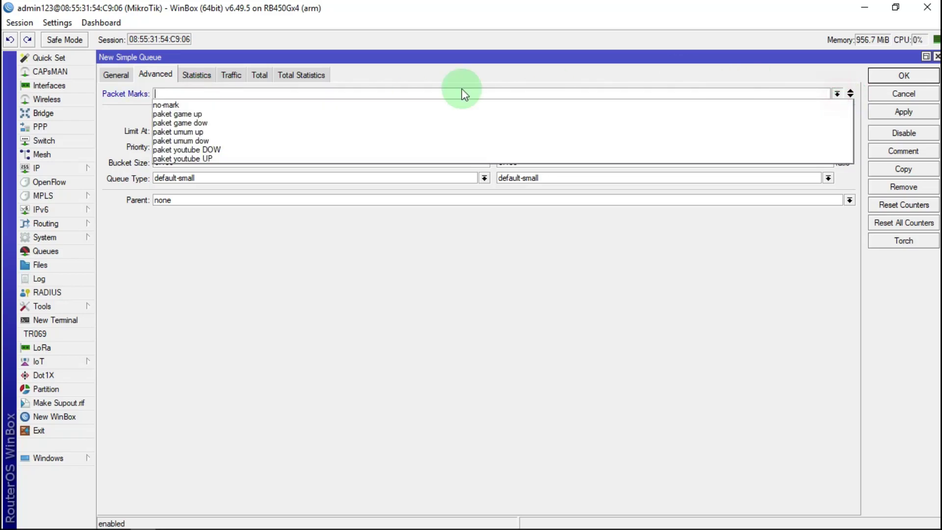
{"action": "left_click", "coordinate": [215, 149]}
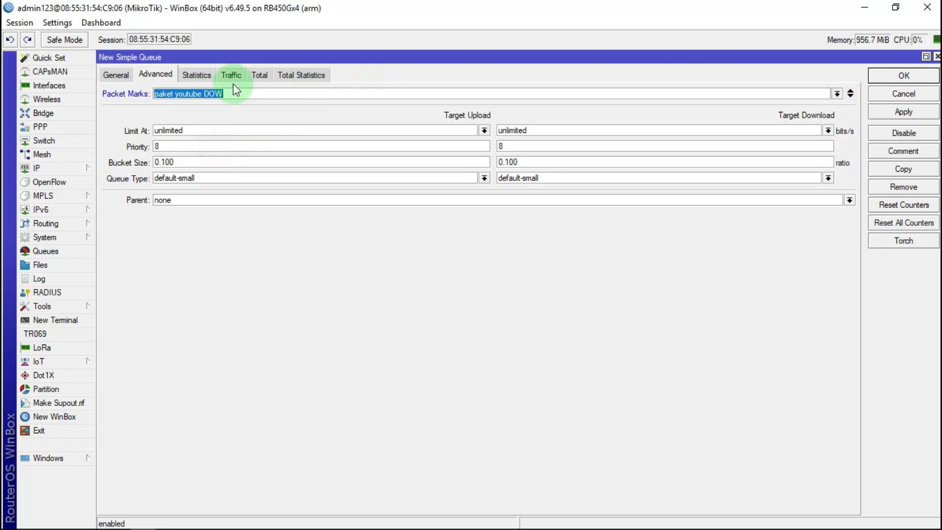
{"action": "left_click", "coordinate": [851, 95]}
{"action": "left_click", "coordinate": [838, 110]}
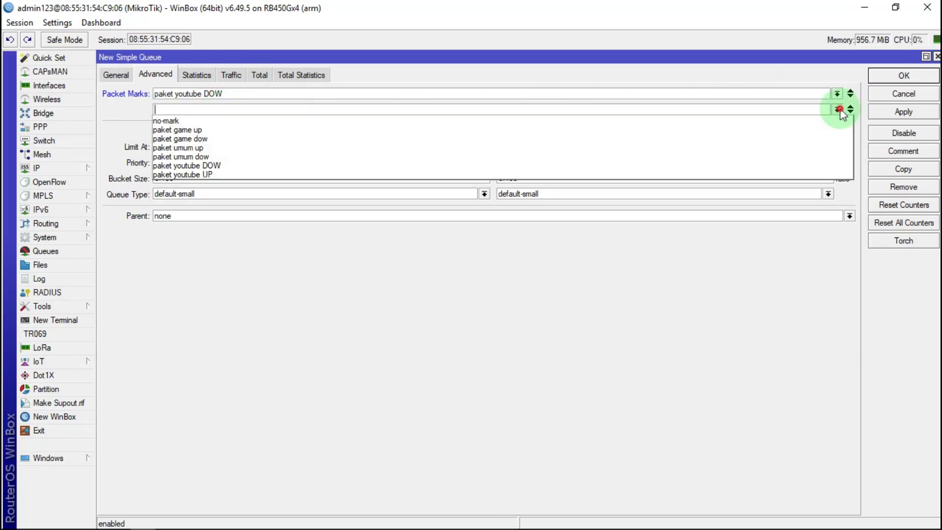
{"action": "left_click", "coordinate": [188, 173]}
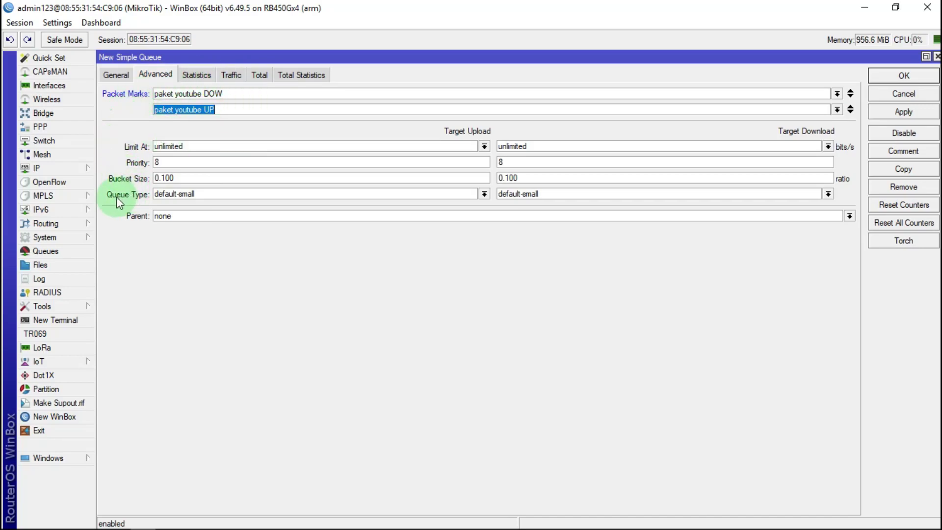
Set the new queue's queue type to pcq-upload-default for upload and pcq-download-default for download
{"action": "left_click", "coordinate": [485, 194]}
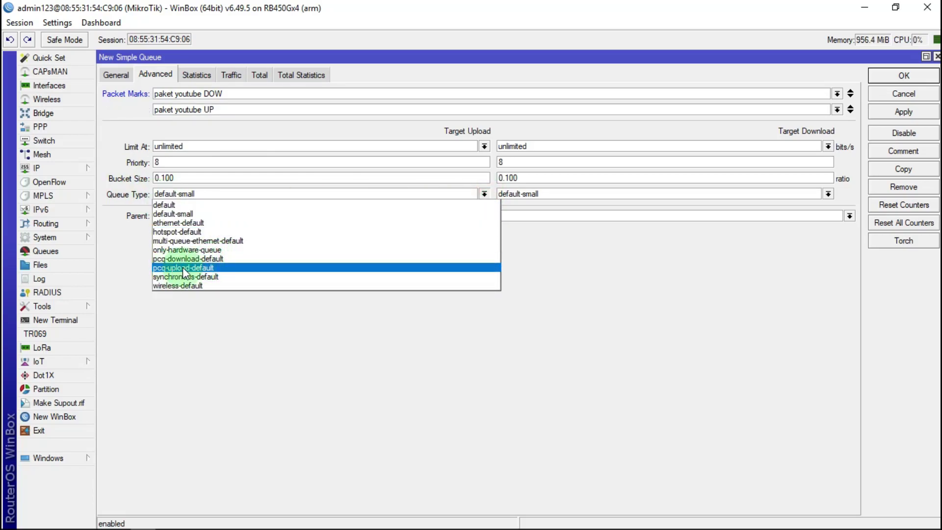
{"action": "left_click", "coordinate": [196, 267]}
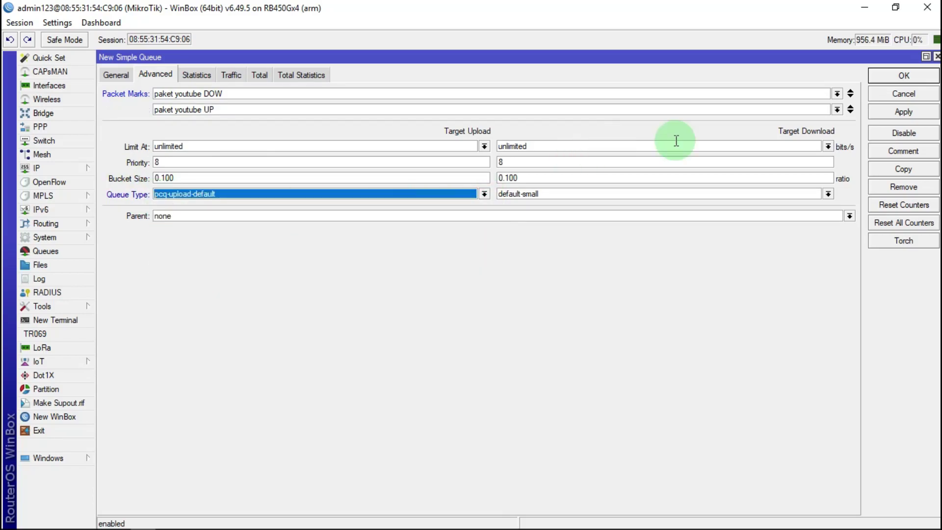
{"action": "left_click", "coordinate": [827, 194]}
{"action": "left_click", "coordinate": [530, 258]}
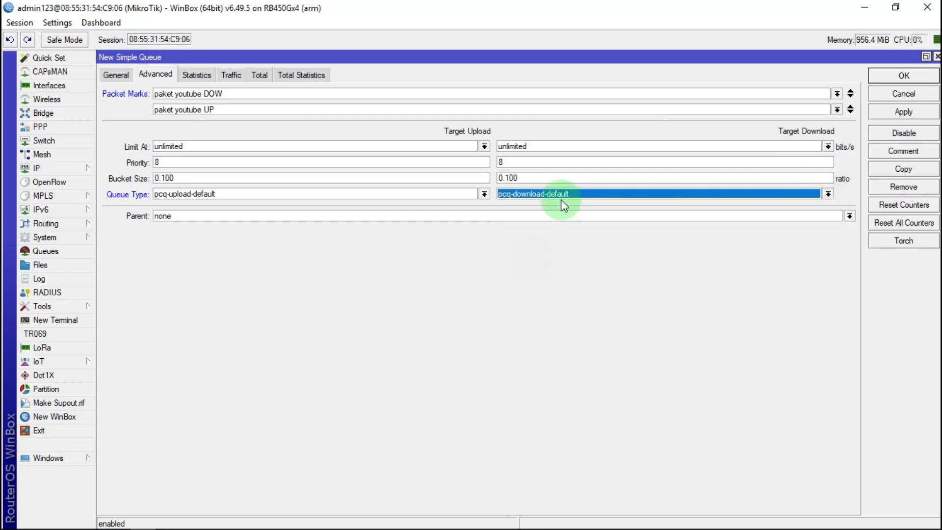
Set the new queue's parent to "all trafik", review its general and advanced settings, and save the queue
{"action": "left_click", "coordinate": [257, 216]}
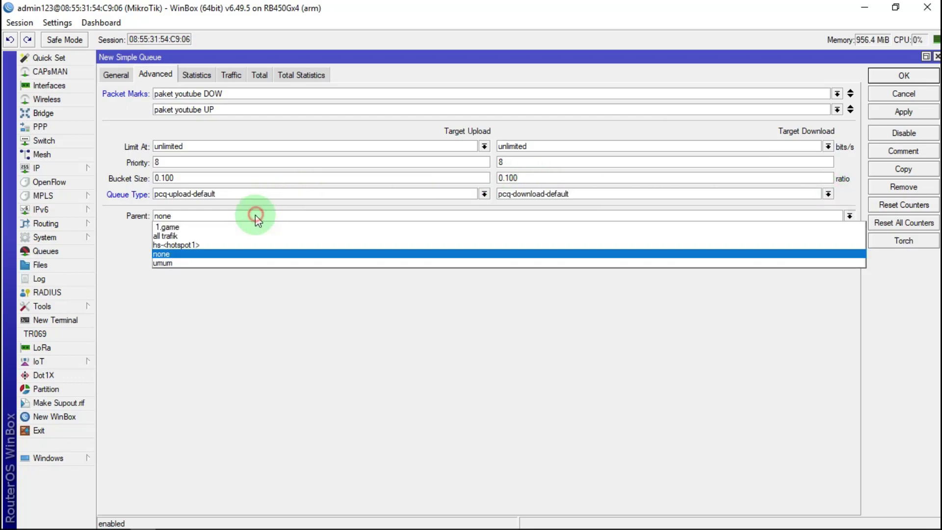
{"action": "left_click", "coordinate": [168, 237]}
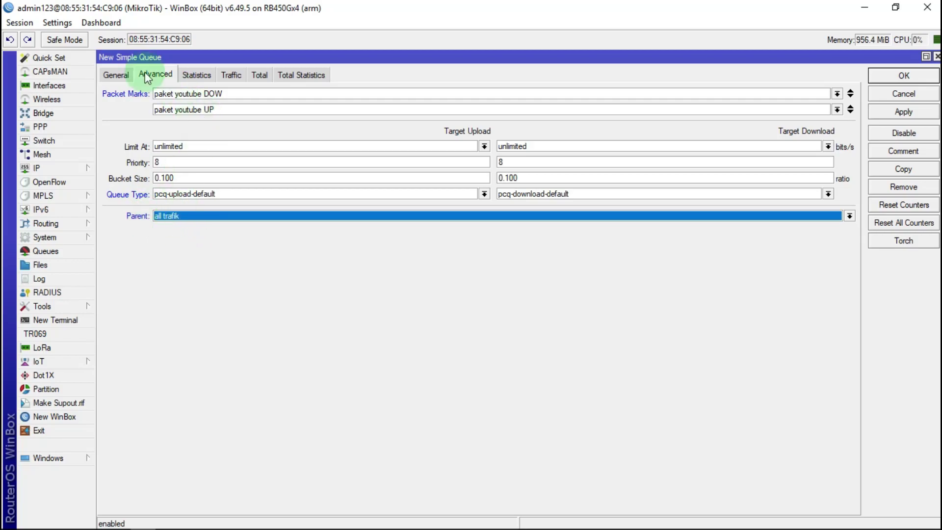
{"action": "left_click", "coordinate": [117, 75]}
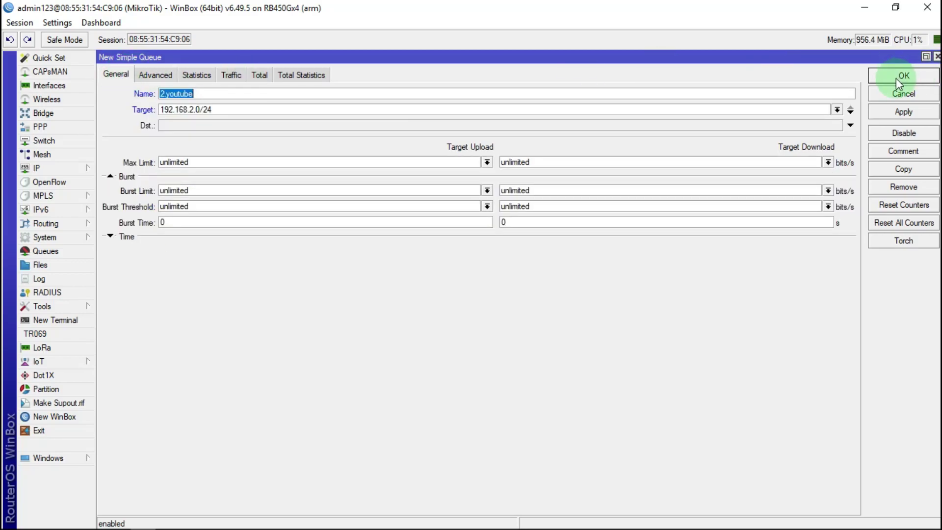
{"action": "left_click", "coordinate": [159, 76]}
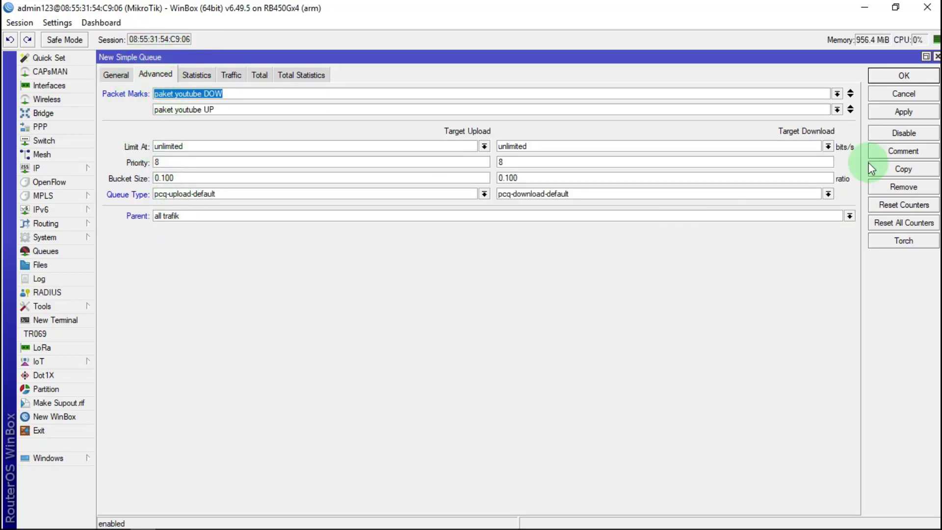
{"action": "left_click", "coordinate": [913, 73]}
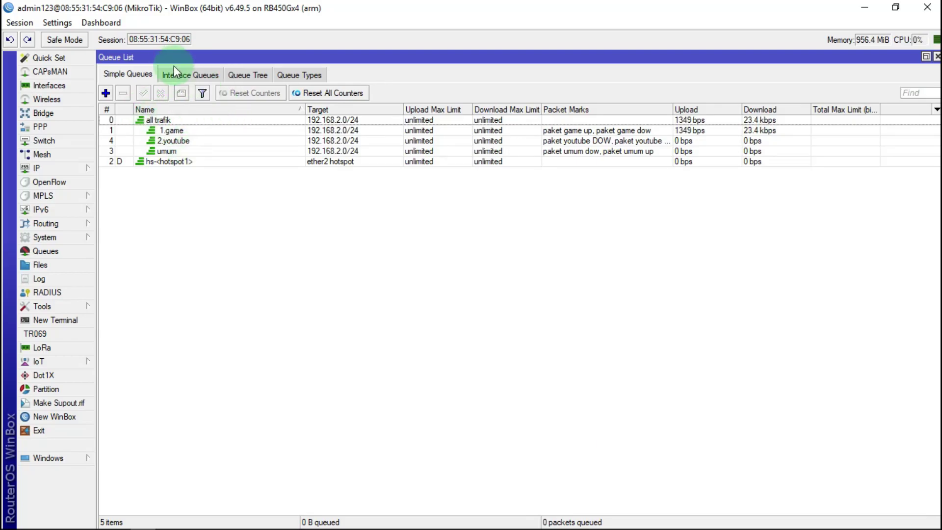
Rename the "umum" simple queue to "3.umum" and save it
{"action": "double_click", "coordinate": [175, 149]}
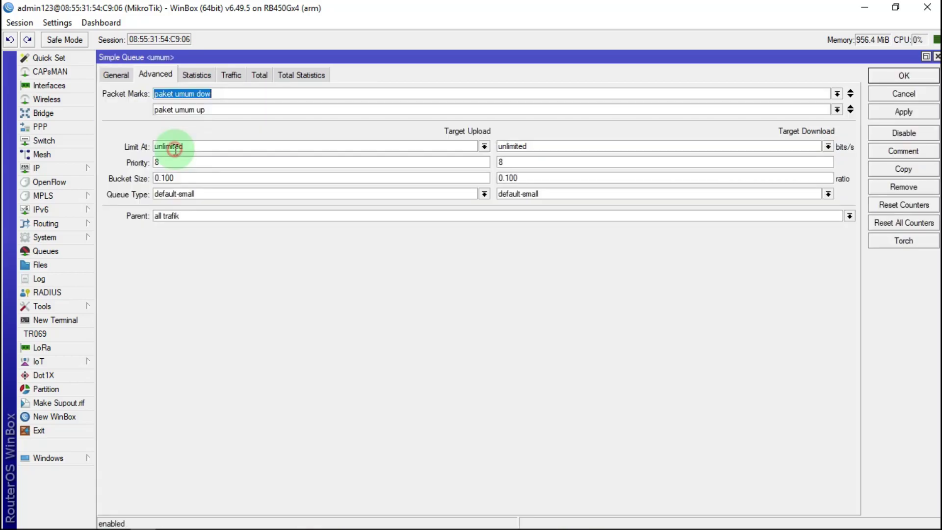
{"action": "left_click", "coordinate": [110, 75]}
{"action": "left_click", "coordinate": [163, 94]}
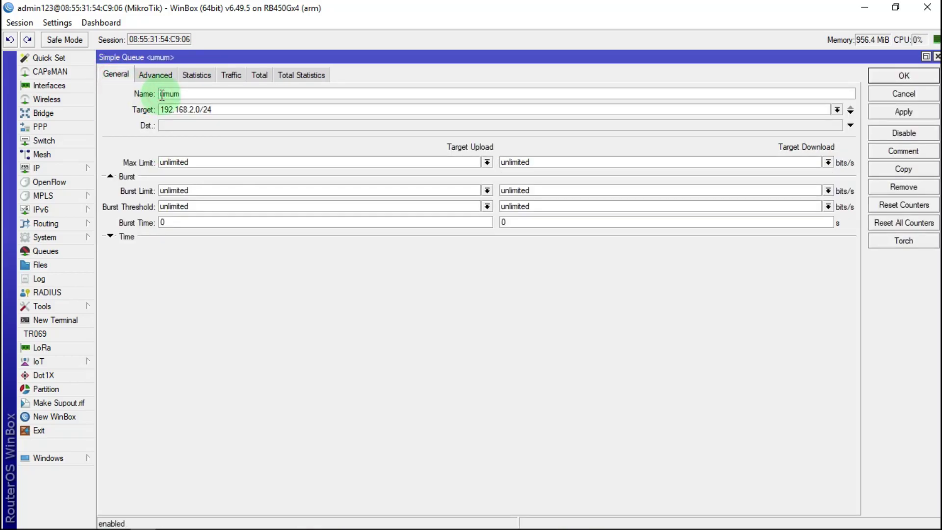
{"action": "type", "text": "2"}
{"action": "left_click", "coordinate": [902, 76]}
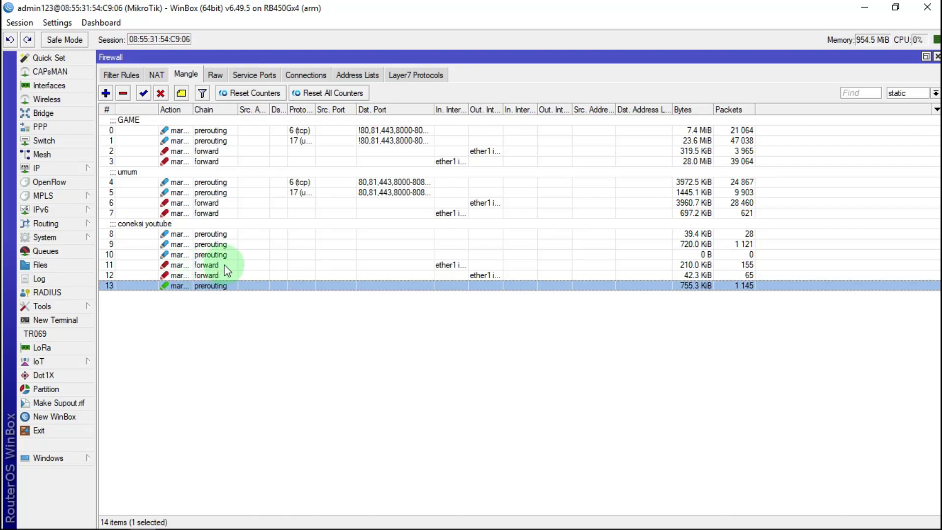
Set the in interface of the first forward mangle rule under "coneksi youtube" to "vpn youtube" and save the rule
{"action": "left_click", "coordinate": [213, 274]}
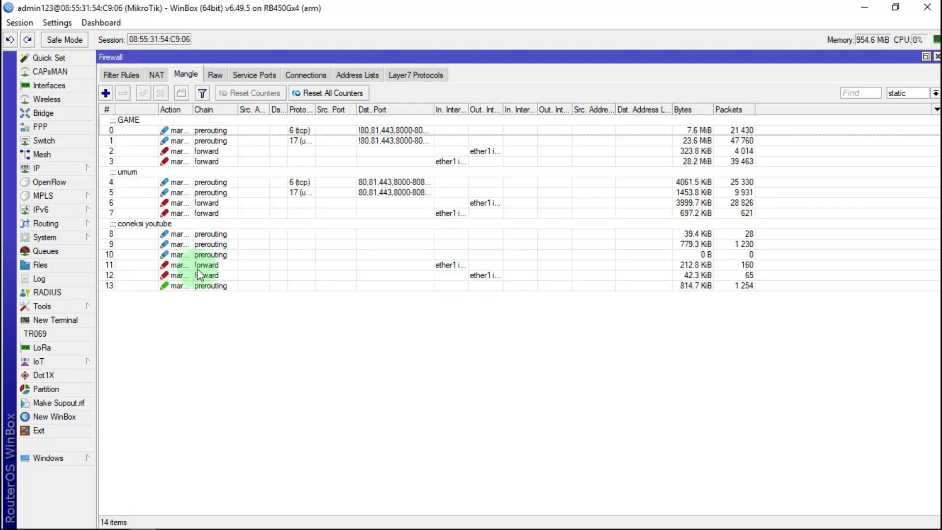
{"action": "double_click", "coordinate": [197, 266]}
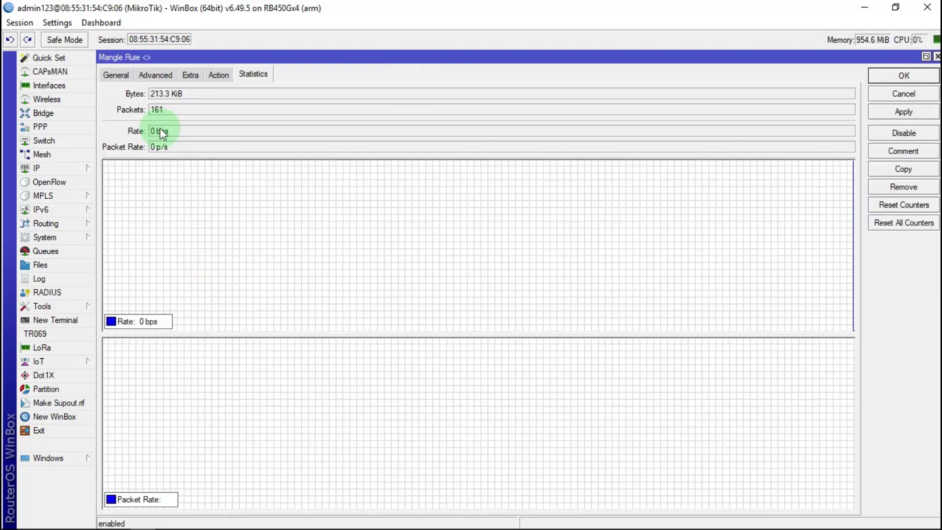
{"action": "left_click", "coordinate": [104, 77]}
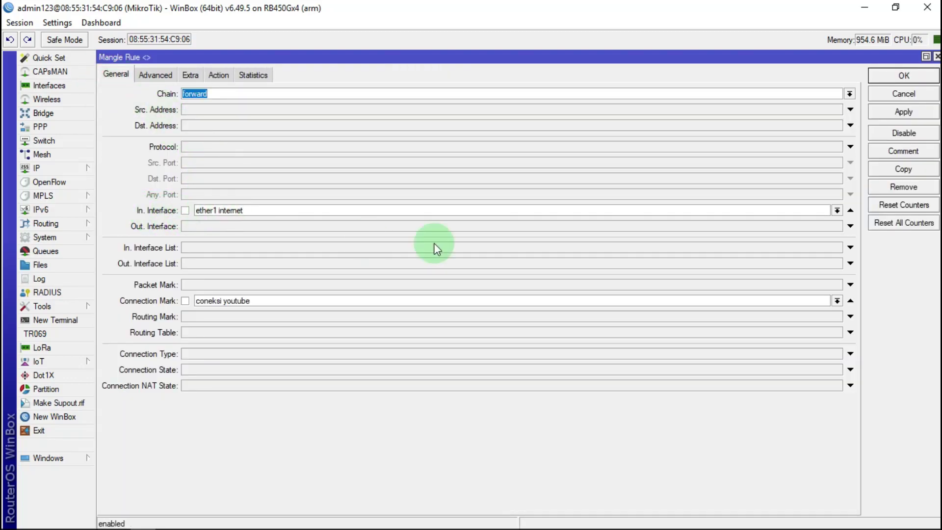
{"action": "left_click", "coordinate": [836, 209]}
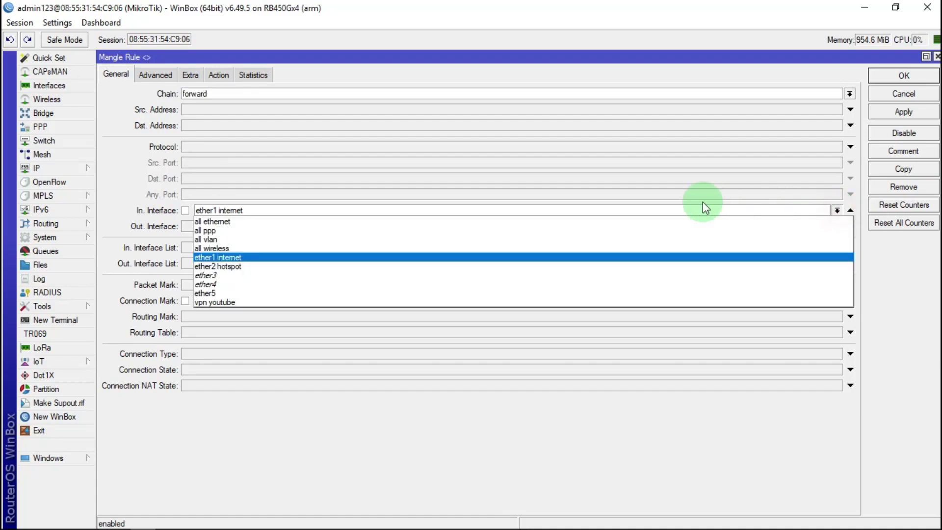
{"action": "left_click", "coordinate": [214, 302]}
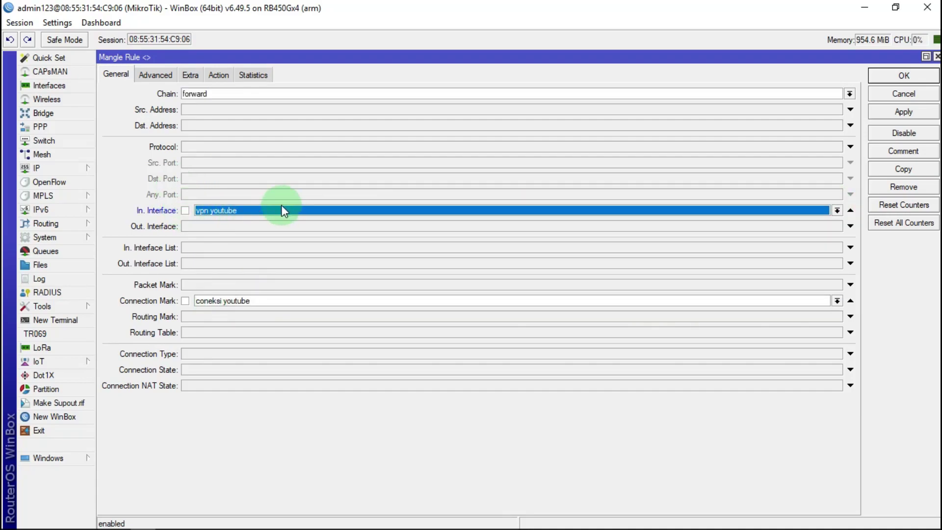
{"action": "left_click", "coordinate": [901, 76]}
Set the out interface of the second forward mangle rule under "coneksi youtube" to "vpn youtube" and save the rule
{"action": "left_click", "coordinate": [215, 265]}
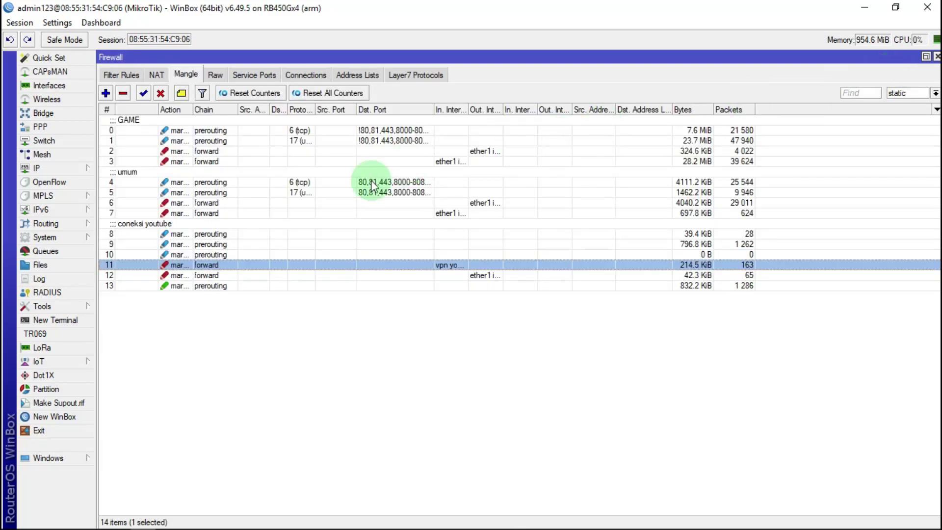
{"action": "double_click", "coordinate": [210, 277]}
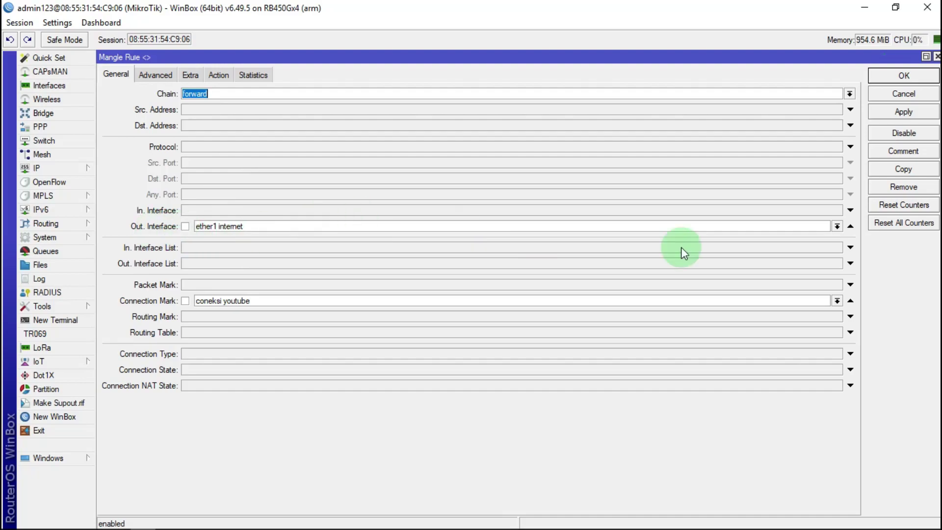
{"action": "left_click", "coordinate": [798, 227]}
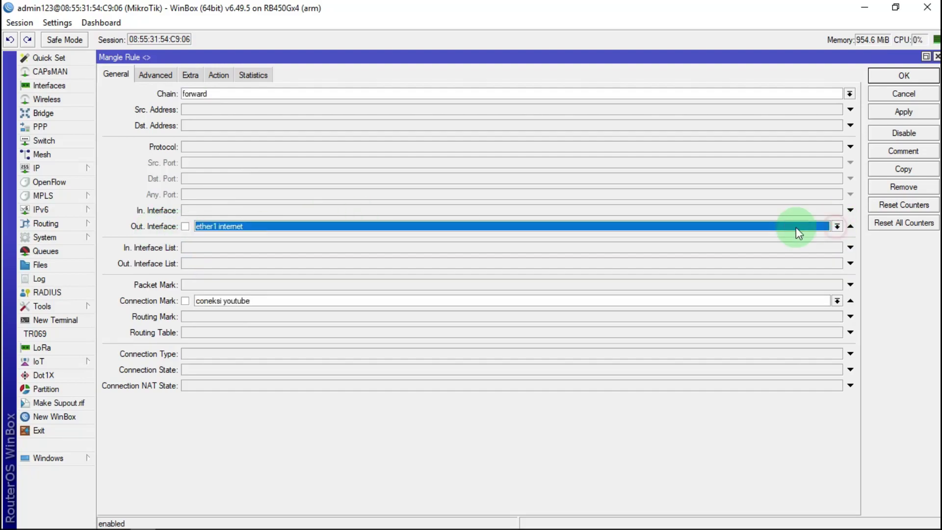
{"action": "left_click", "coordinate": [837, 227]}
{"action": "left_click", "coordinate": [252, 318]}
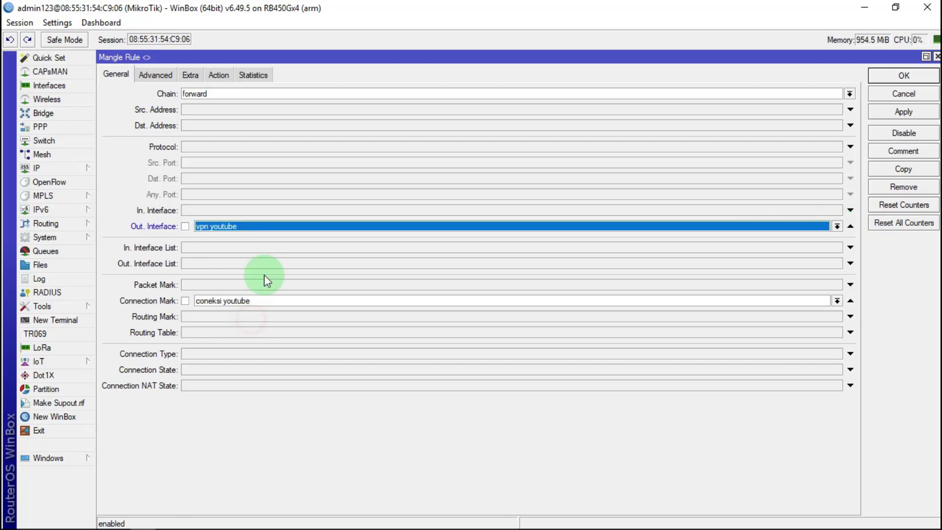
{"action": "left_click", "coordinate": [911, 78]}
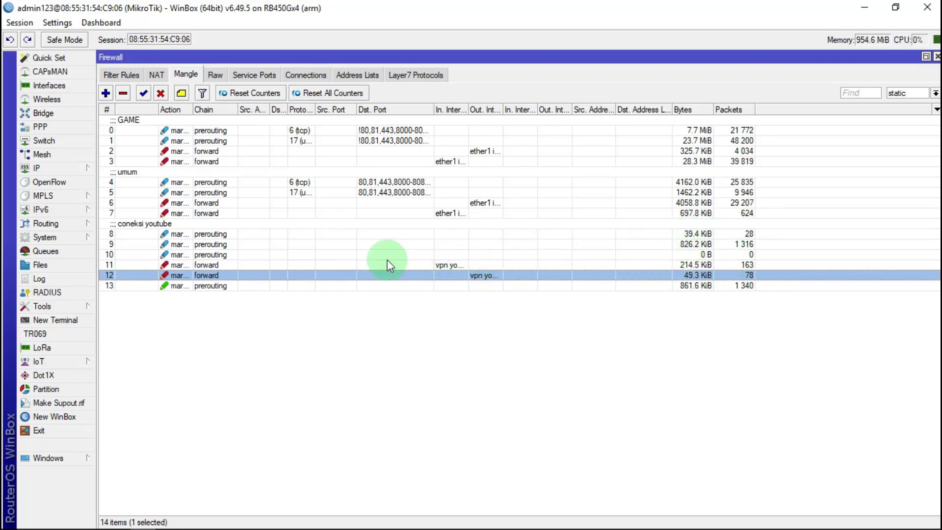
Check the upload and download traffic of the "2.youtube" queue, and close the queue and the queue list
{"action": "left_click", "coordinate": [44, 250]}
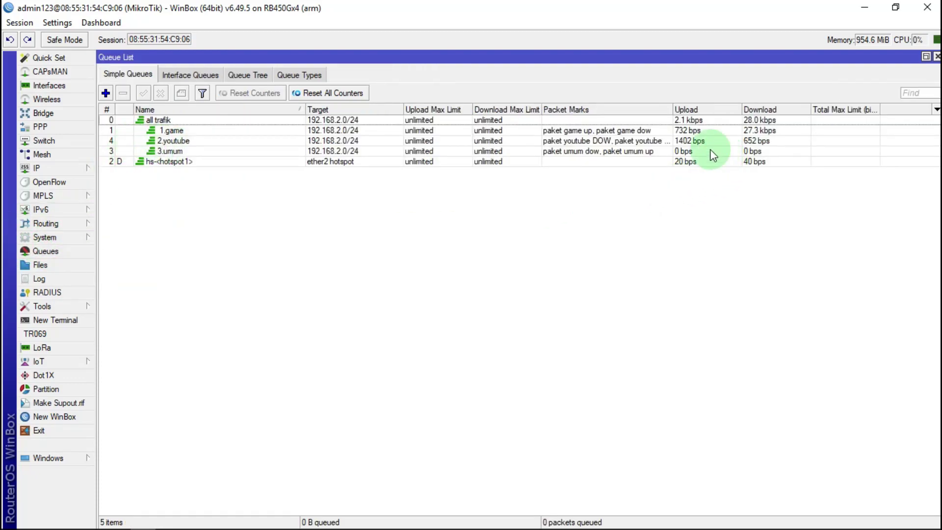
{"action": "left_click", "coordinate": [687, 141]}
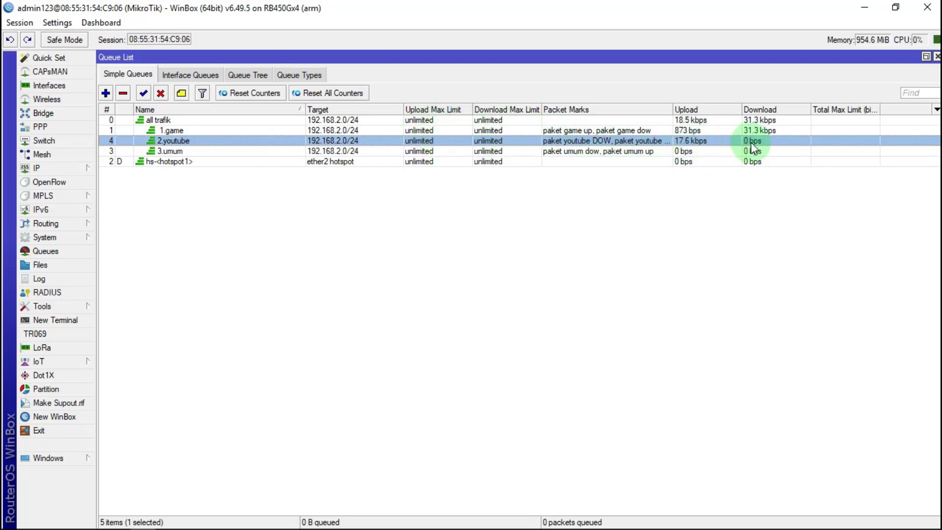
{"action": "double_click", "coordinate": [681, 141]}
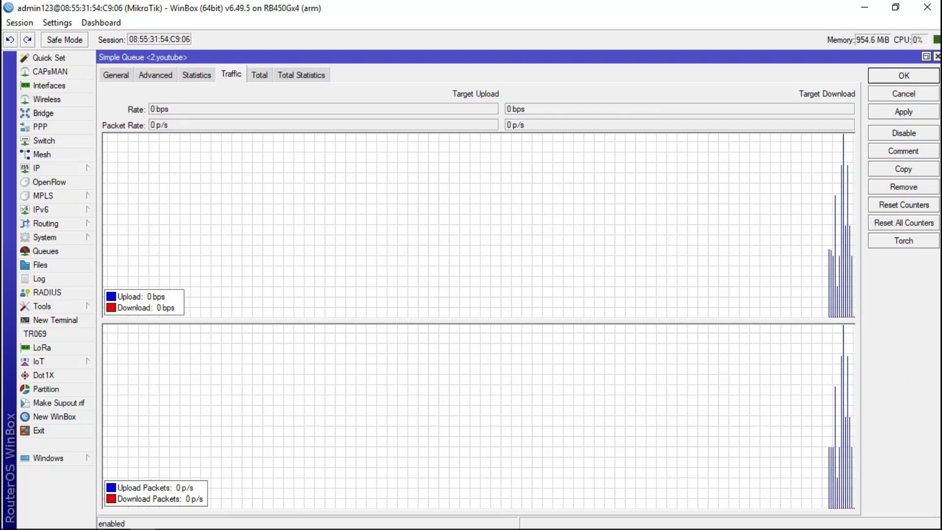
{"action": "left_click", "coordinate": [936, 56]}
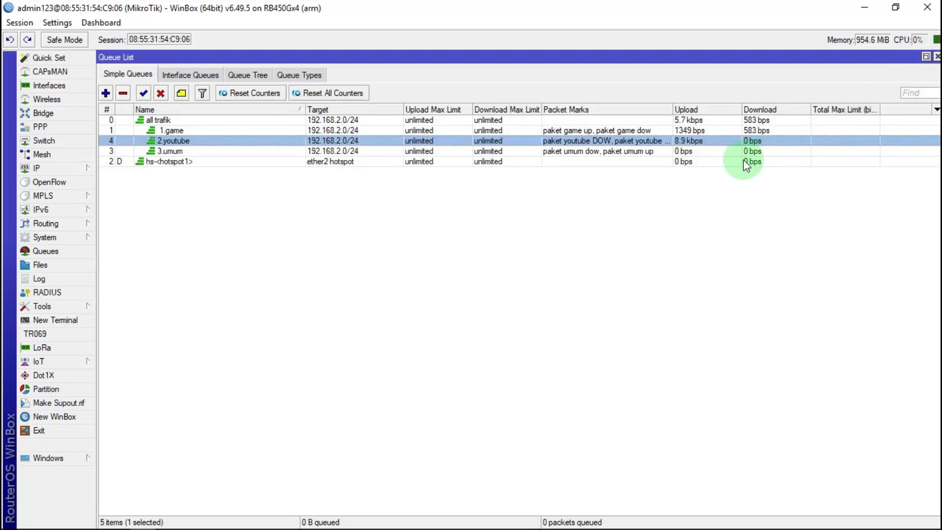
{"action": "left_click", "coordinate": [937, 56]}
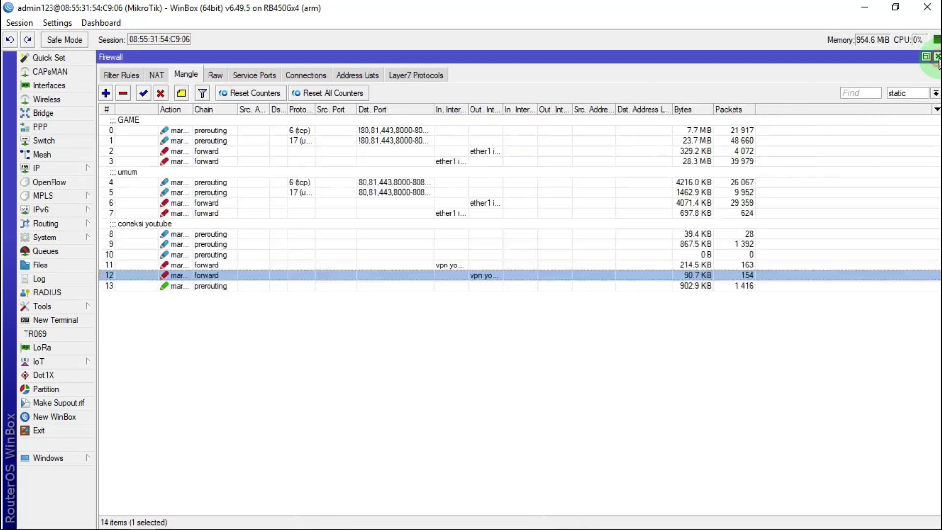
Open the last prerouting mangle rule under "coneksi youtube" and examine its byte, packet and rate statistics
{"action": "double_click", "coordinate": [238, 286]}
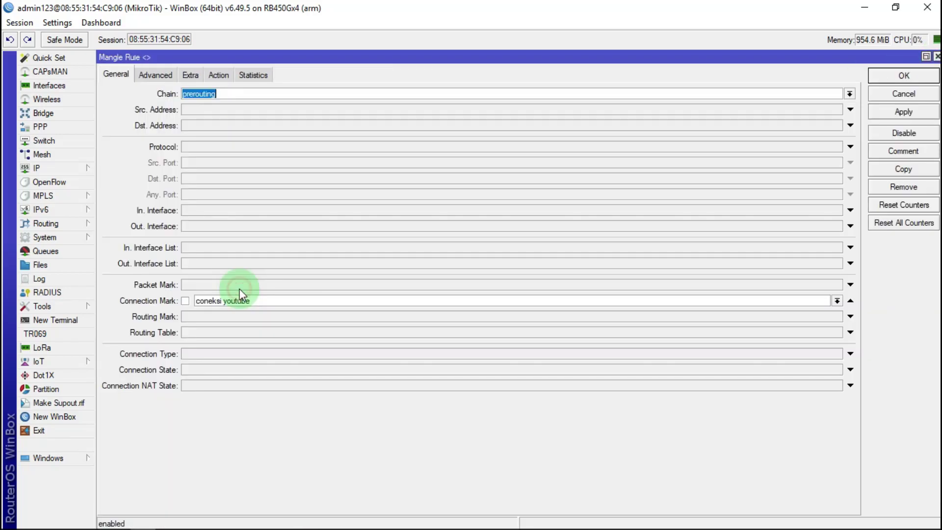
{"action": "left_click", "coordinate": [253, 74]}
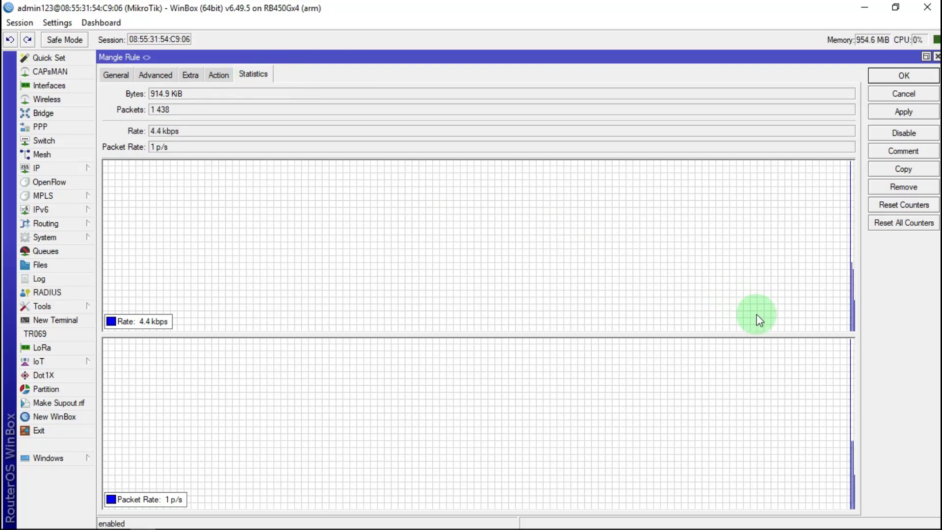